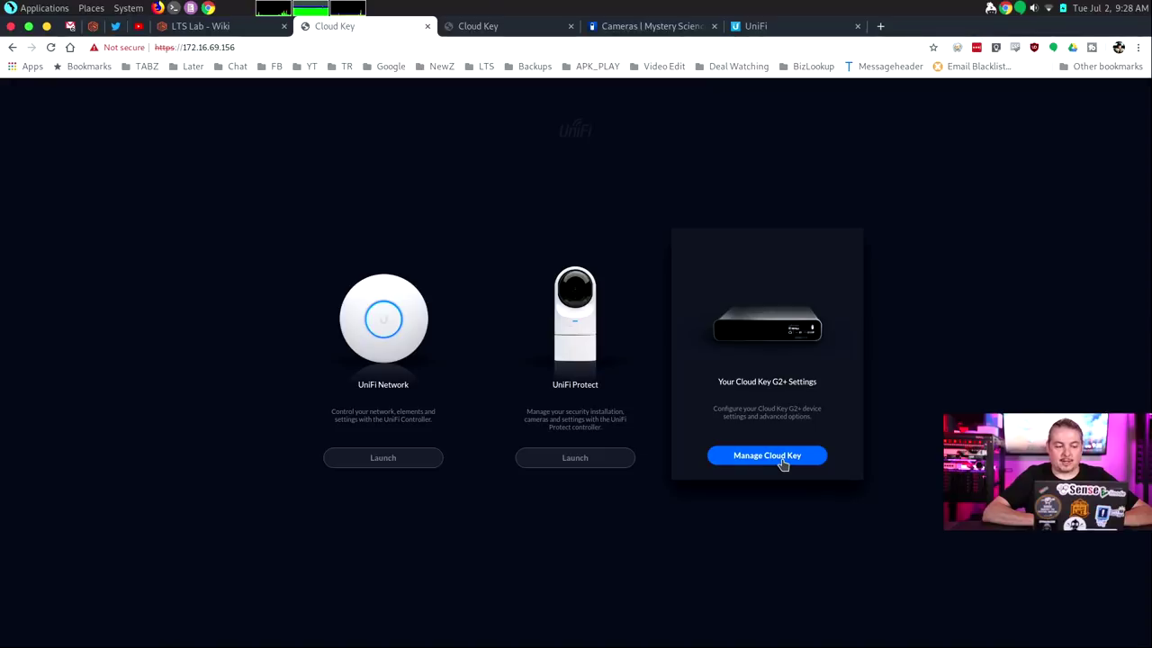
Sign in to the Cloud Key's management portal with the account username and password
{"action": "left_click", "coordinate": [782, 460]}
{"action": "type", "text": "ubnt"}
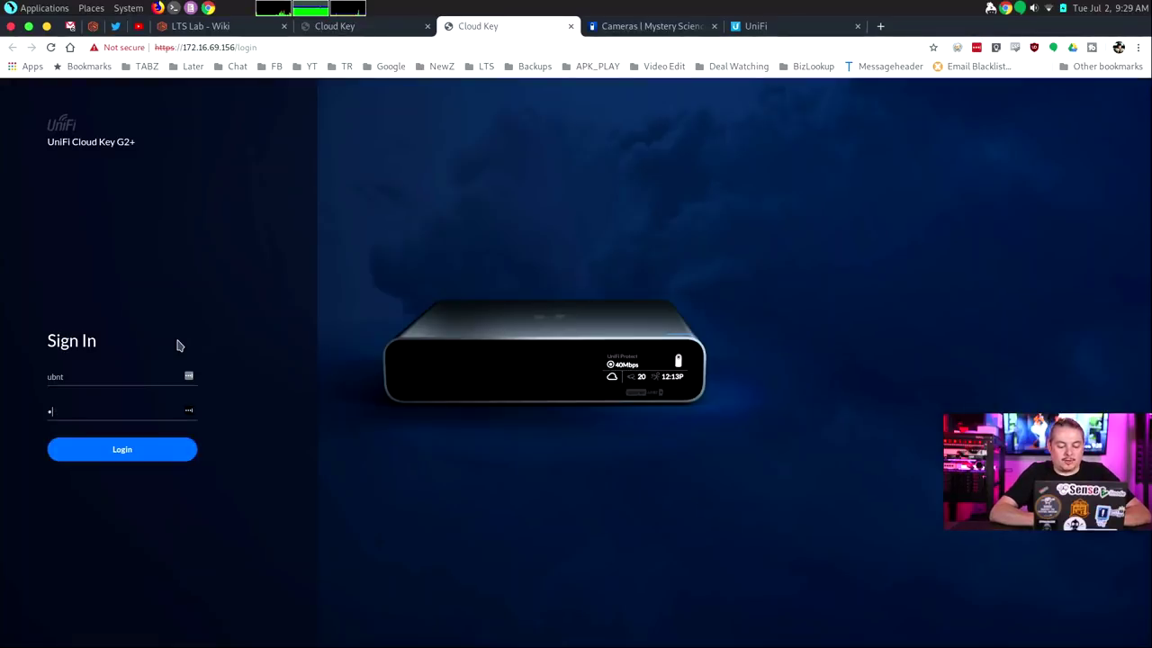
{"action": "key", "text": "BackSpace"}
{"action": "key", "text": "BackSpace"}
{"action": "type", "text": "u"}
{"action": "key", "text": "Return"}
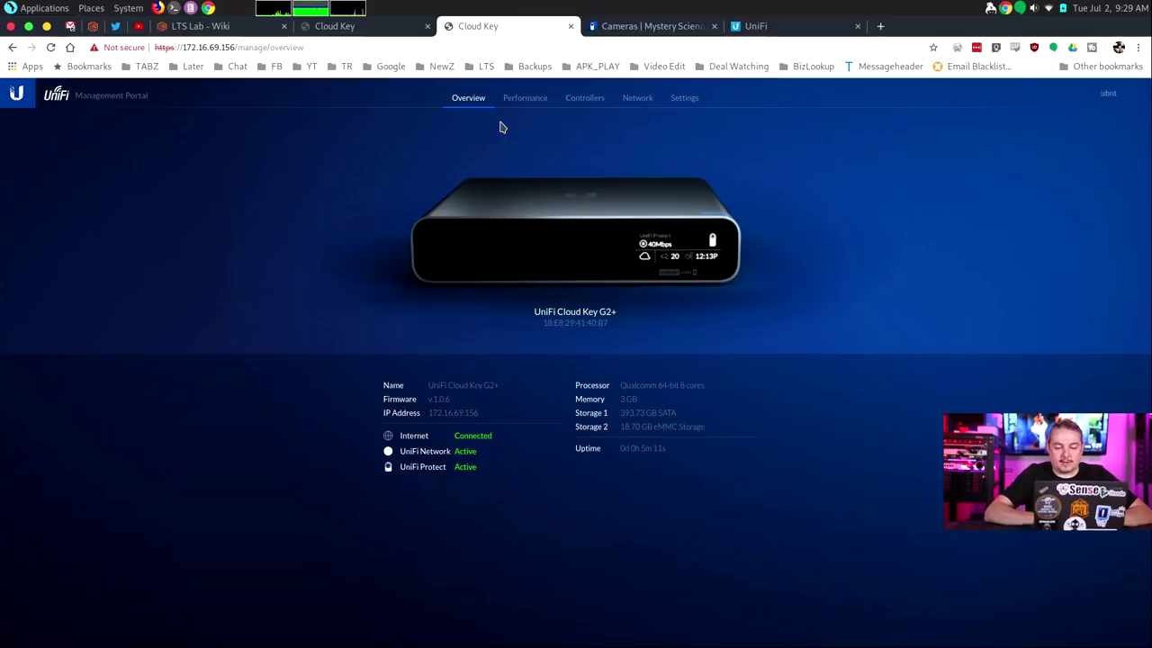
Check the Performance and Controllers status, ending on Network activity (2.62 MB up, 60.4 MB down)
{"action": "left_click", "coordinate": [527, 98]}
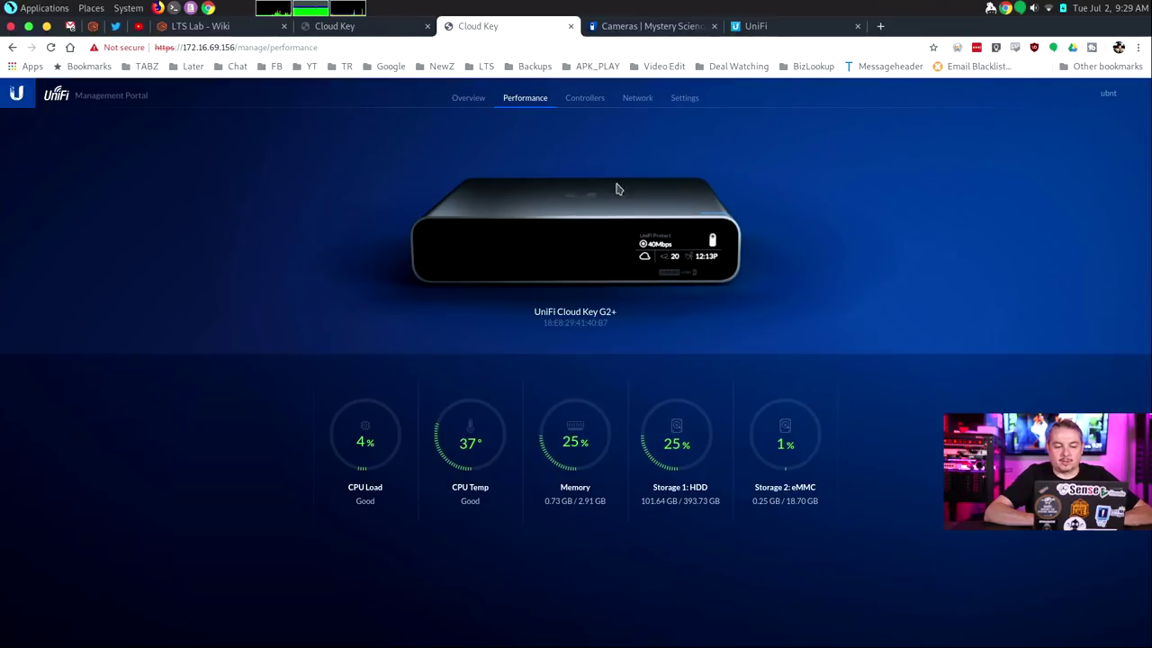
{"action": "left_click", "coordinate": [585, 98]}
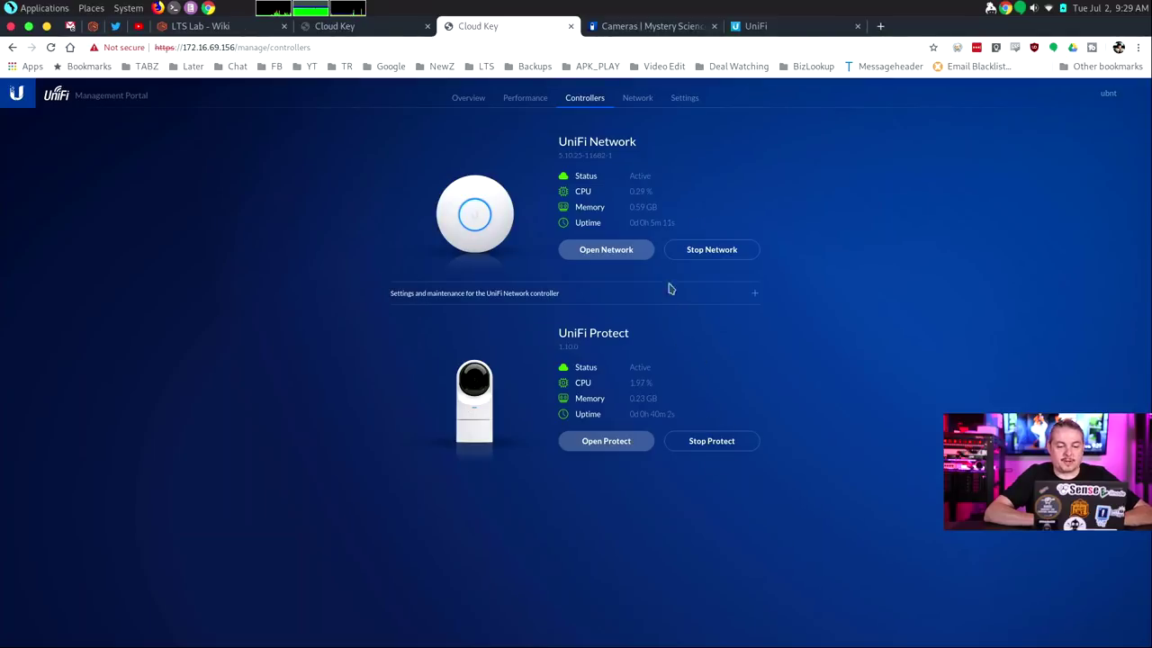
{"action": "left_click", "coordinate": [641, 101]}
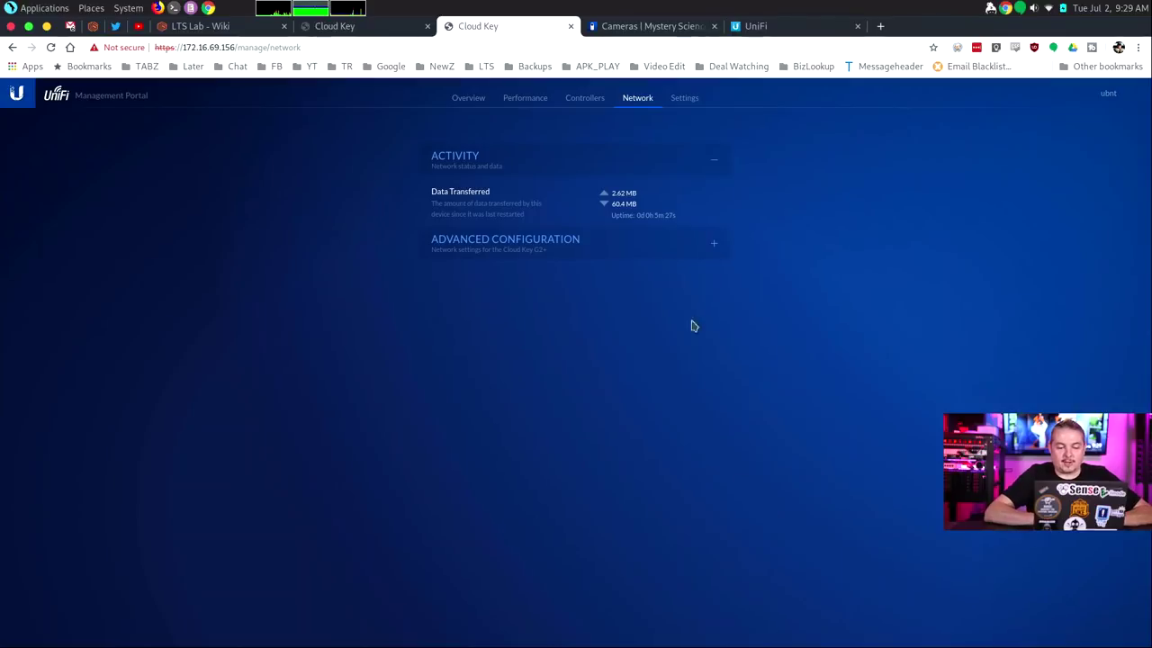
Switch the Cloud Key's IP configuration from DHCP to Static under Advanced Configuration
{"action": "left_click", "coordinate": [710, 248]}
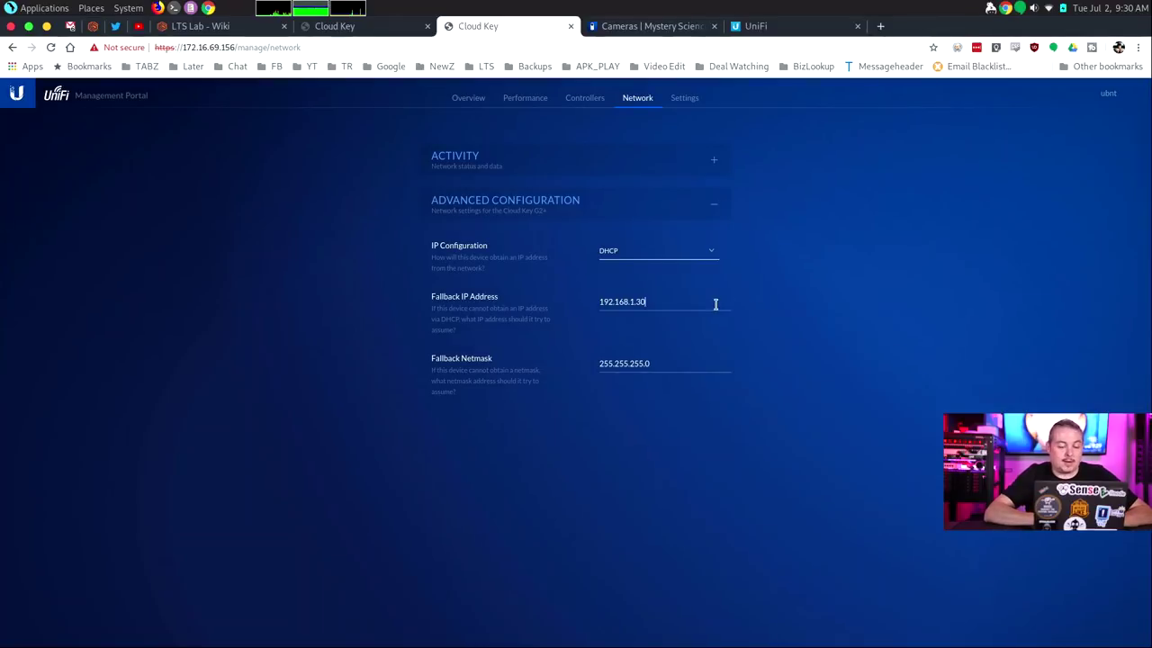
{"action": "left_click", "coordinate": [671, 252]}
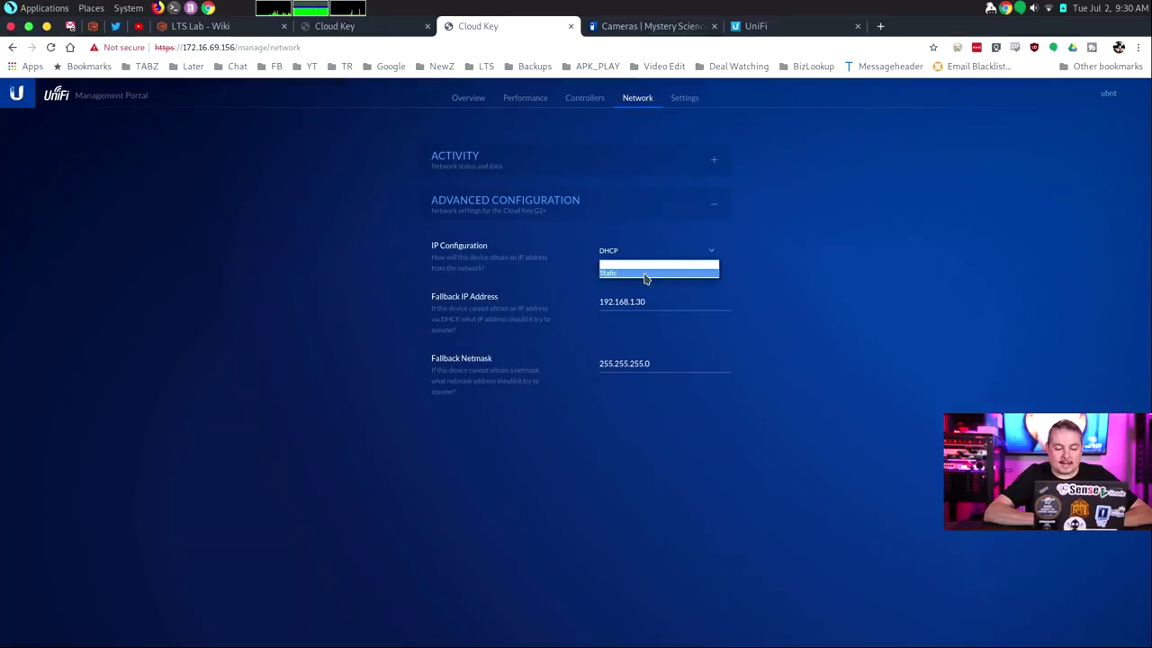
{"action": "left_click", "coordinate": [645, 274]}
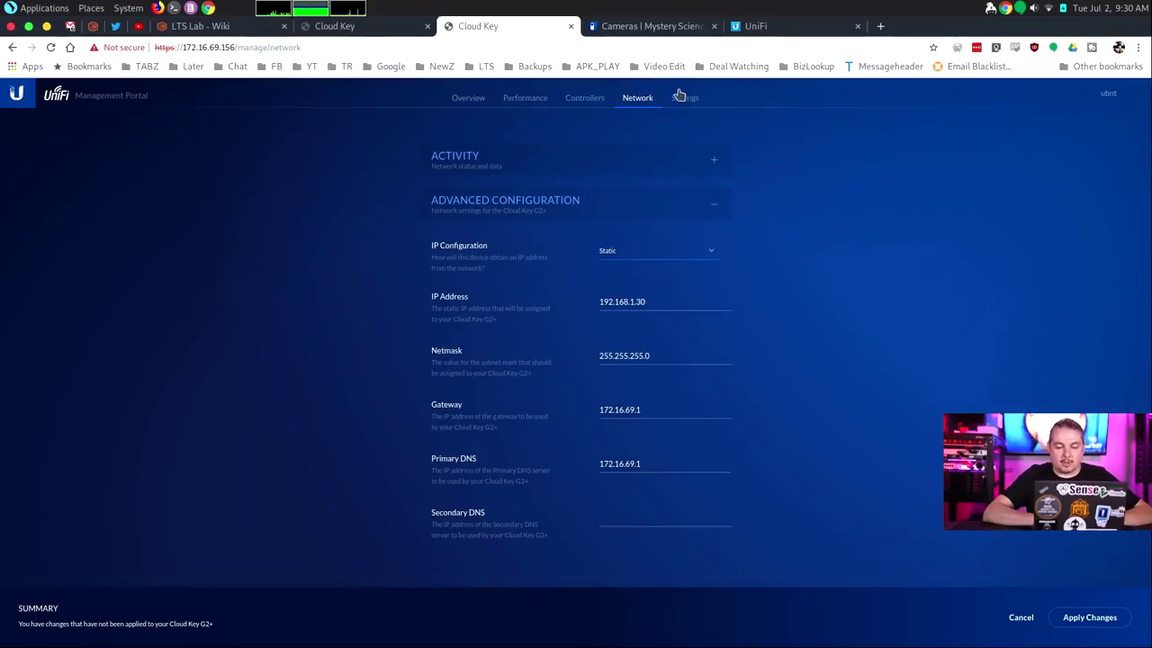
Expand the Hardware and Firmware settings to confirm firmware v1.0.6 is up to date
{"action": "left_click", "coordinate": [684, 99]}
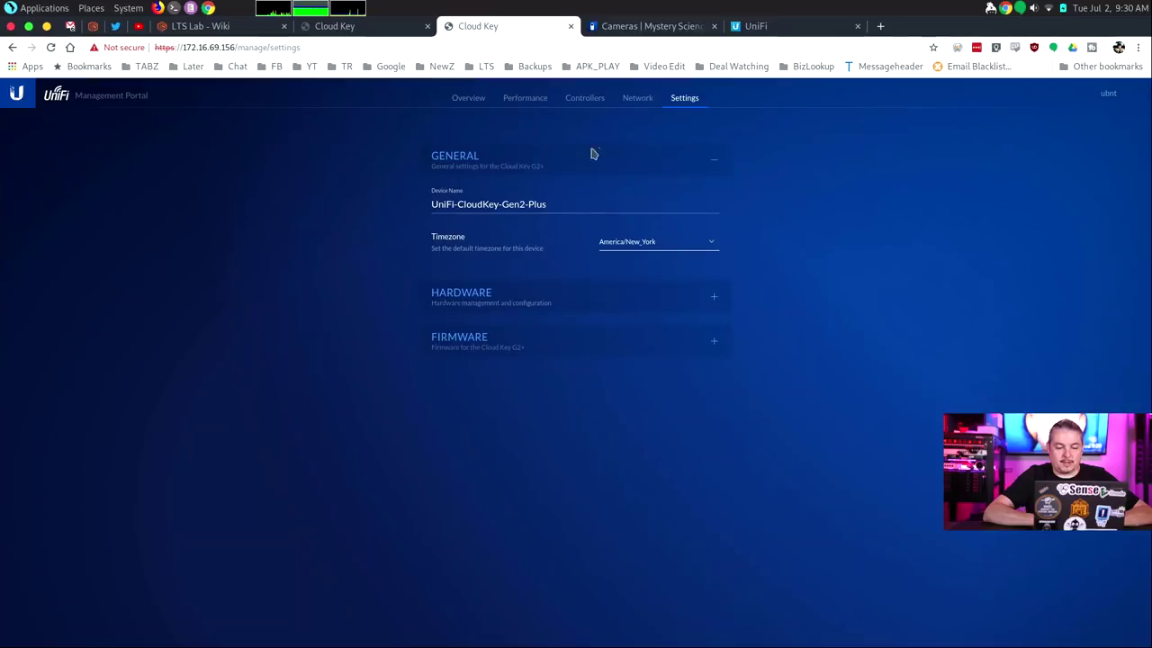
{"action": "left_click", "coordinate": [720, 302]}
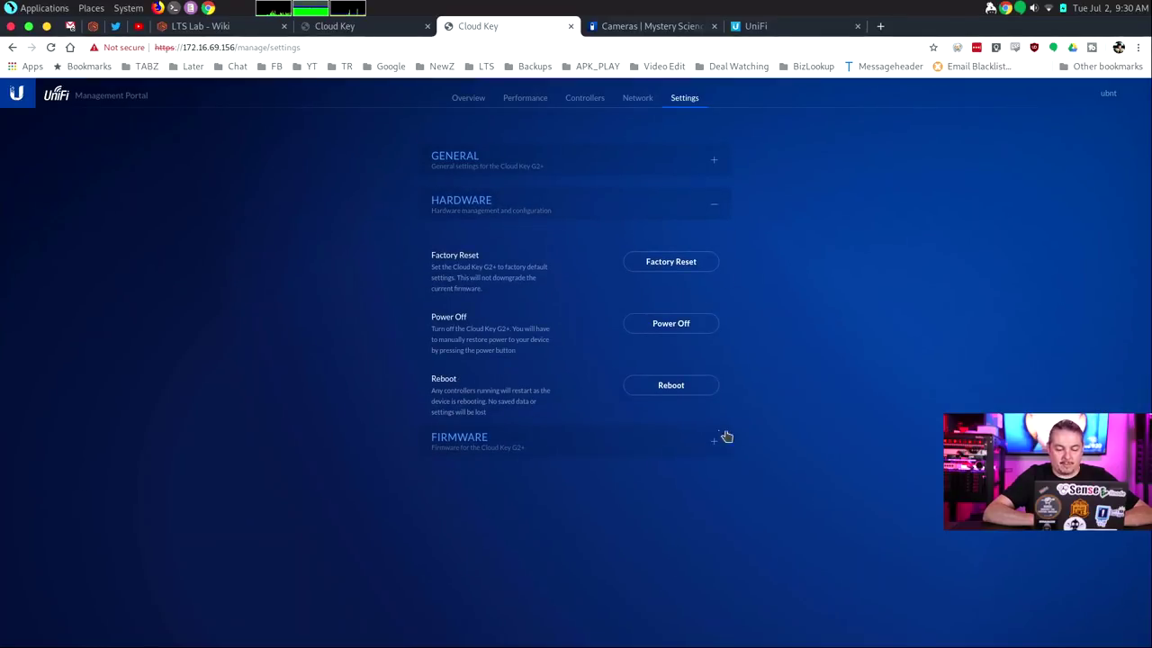
{"action": "left_click", "coordinate": [716, 438]}
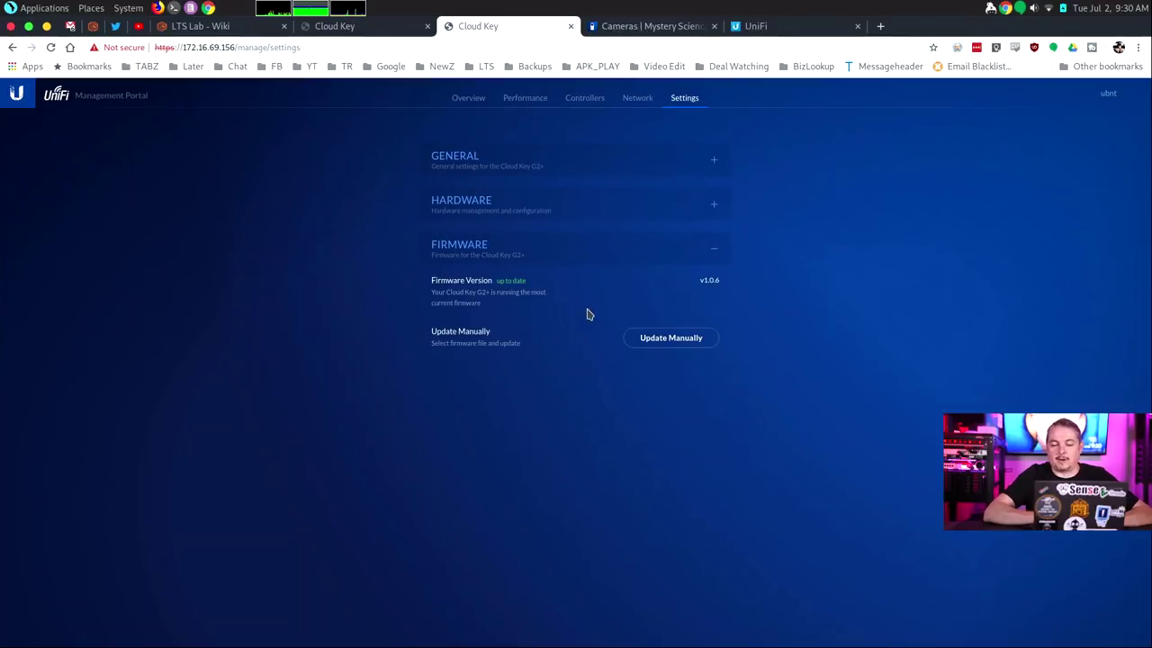
In the UniFi Network controller, dismiss LastPass and review the UniFi AP HD access point's details
{"action": "left_click", "coordinate": [788, 33]}
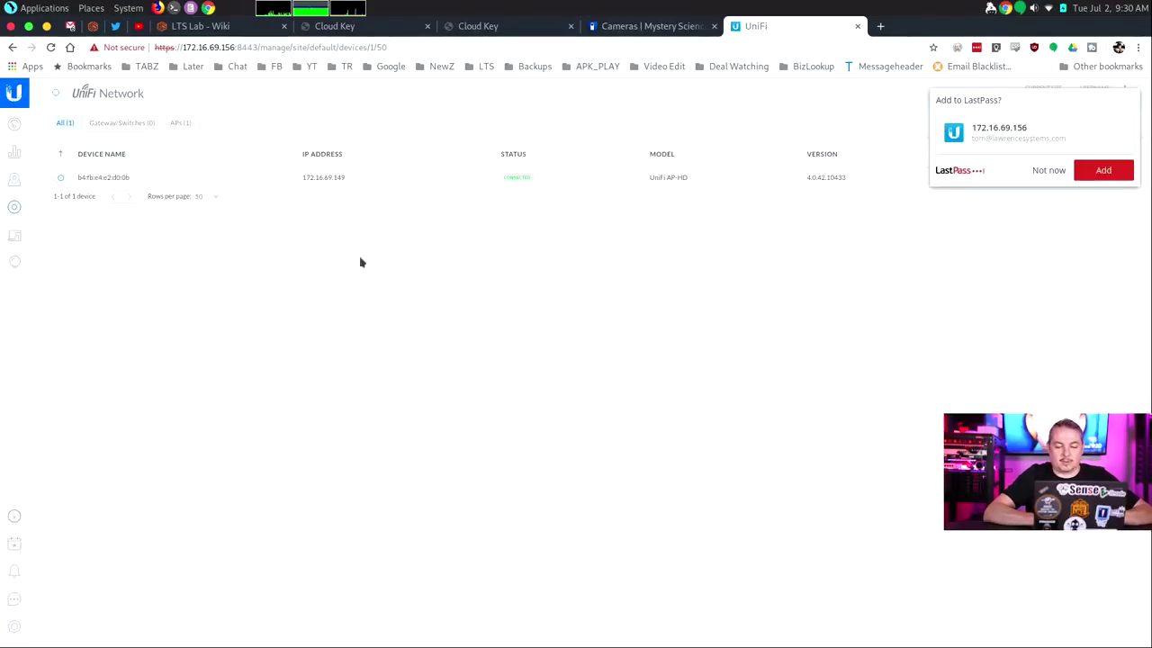
{"action": "left_click", "coordinate": [1038, 171]}
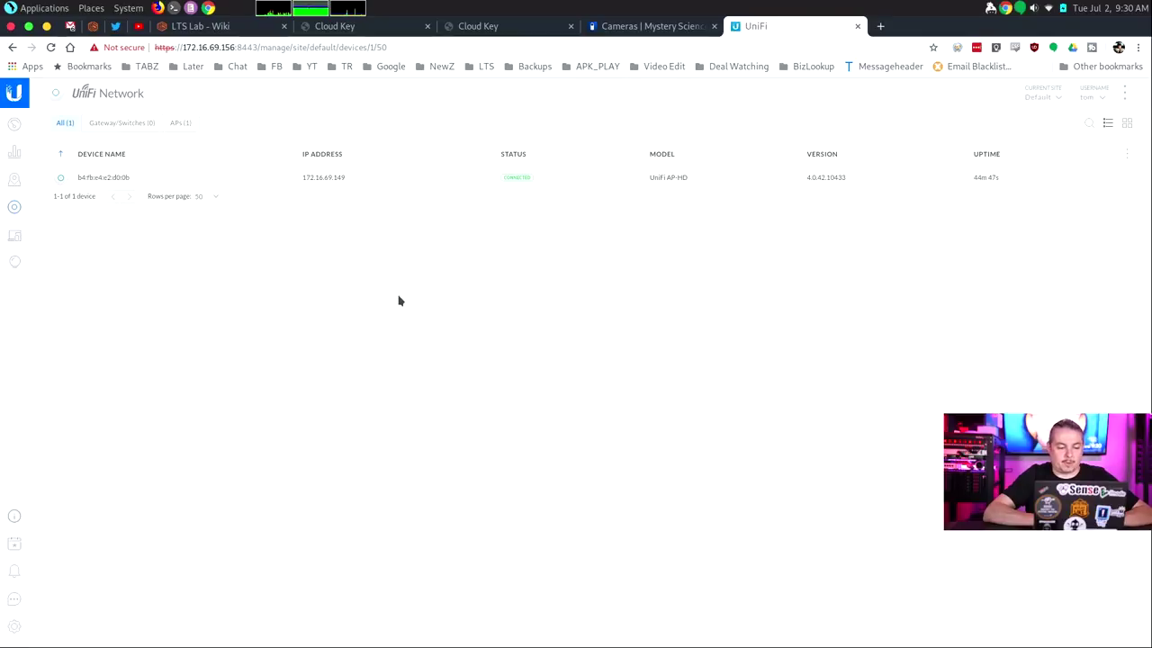
{"action": "left_click", "coordinate": [192, 176]}
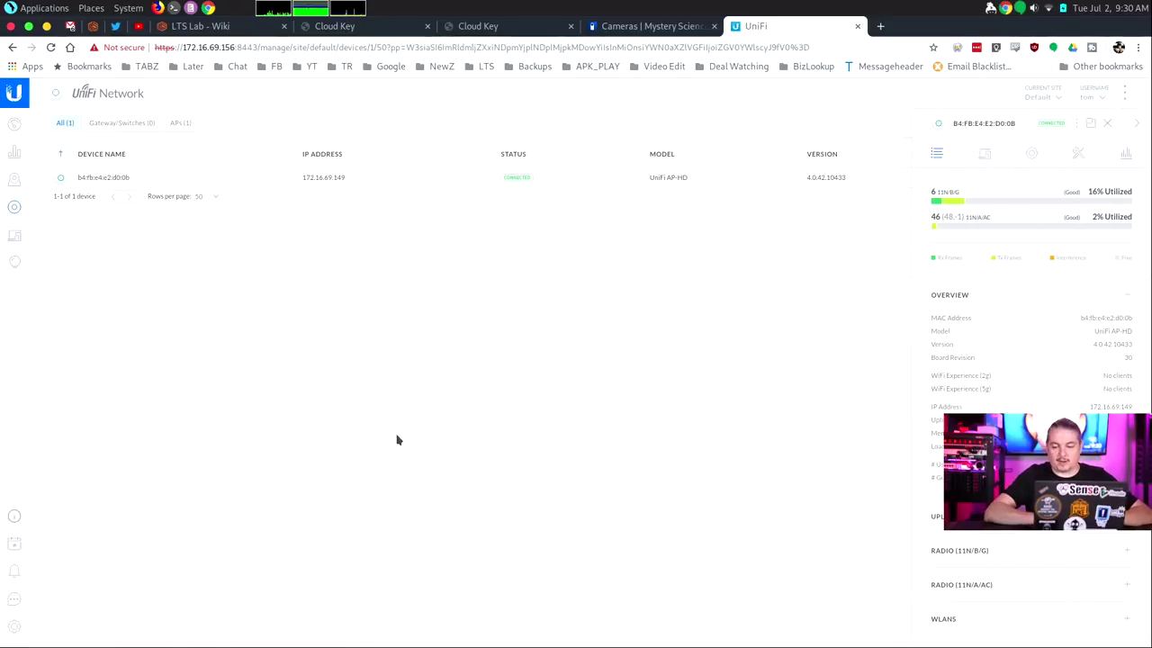
{"action": "left_click", "coordinate": [1108, 123]}
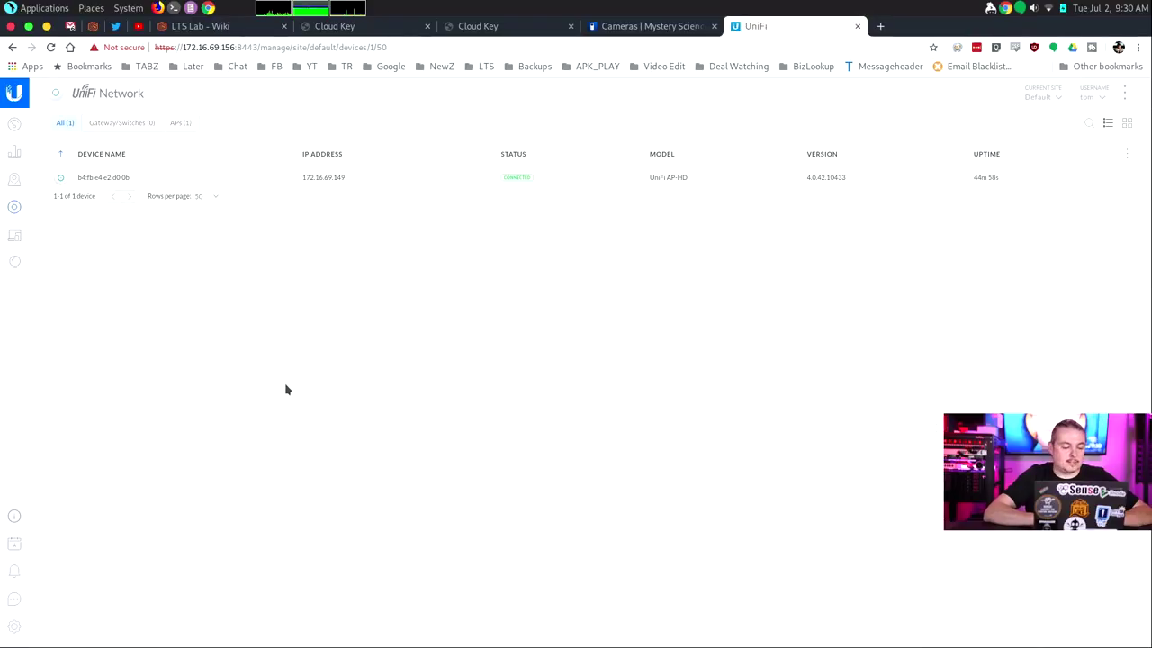
Review the Controller and Site settings, then go to the UniFi Protect camera tab
{"action": "left_click", "coordinate": [14, 627]}
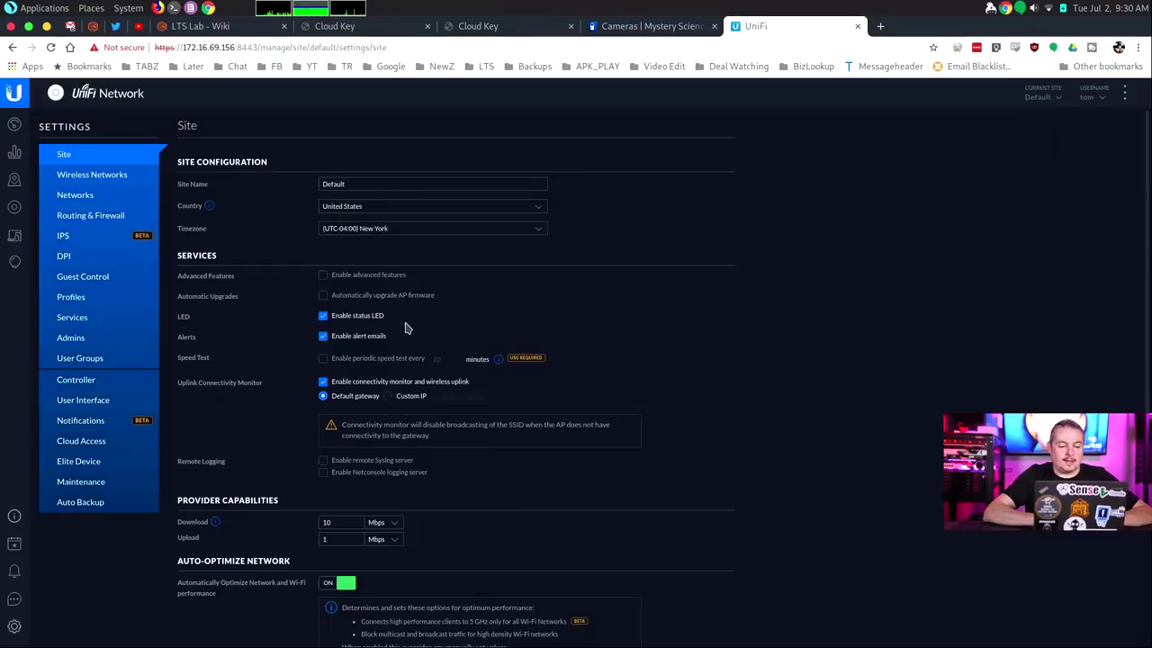
{"action": "left_click", "coordinate": [96, 388]}
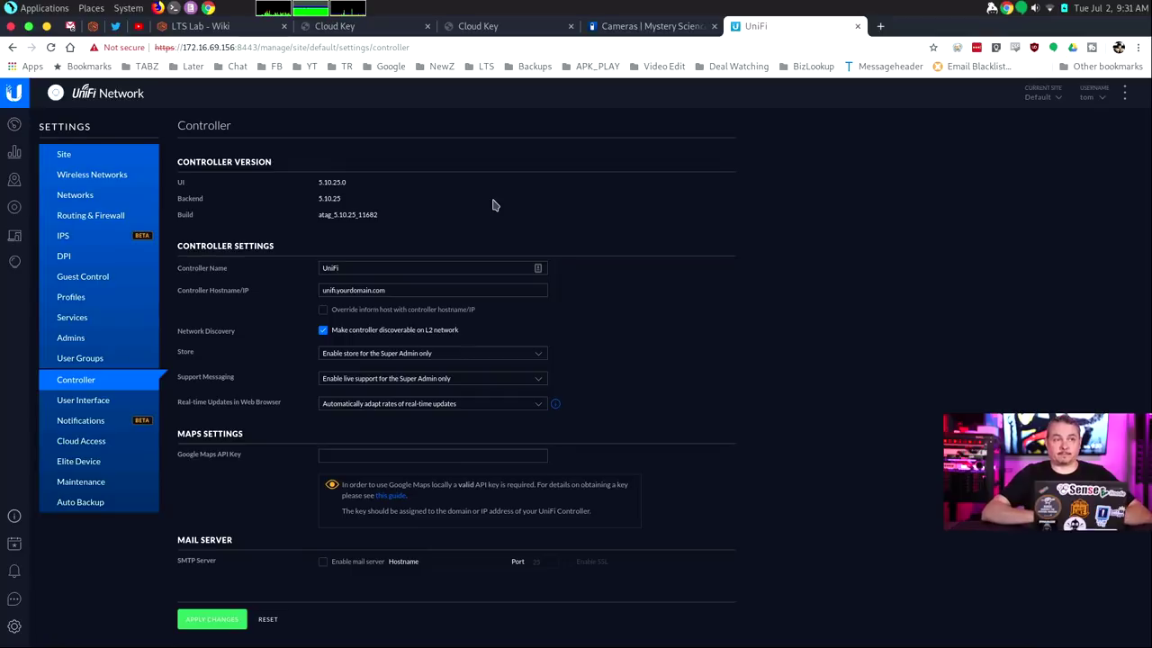
{"action": "left_click", "coordinate": [63, 154]}
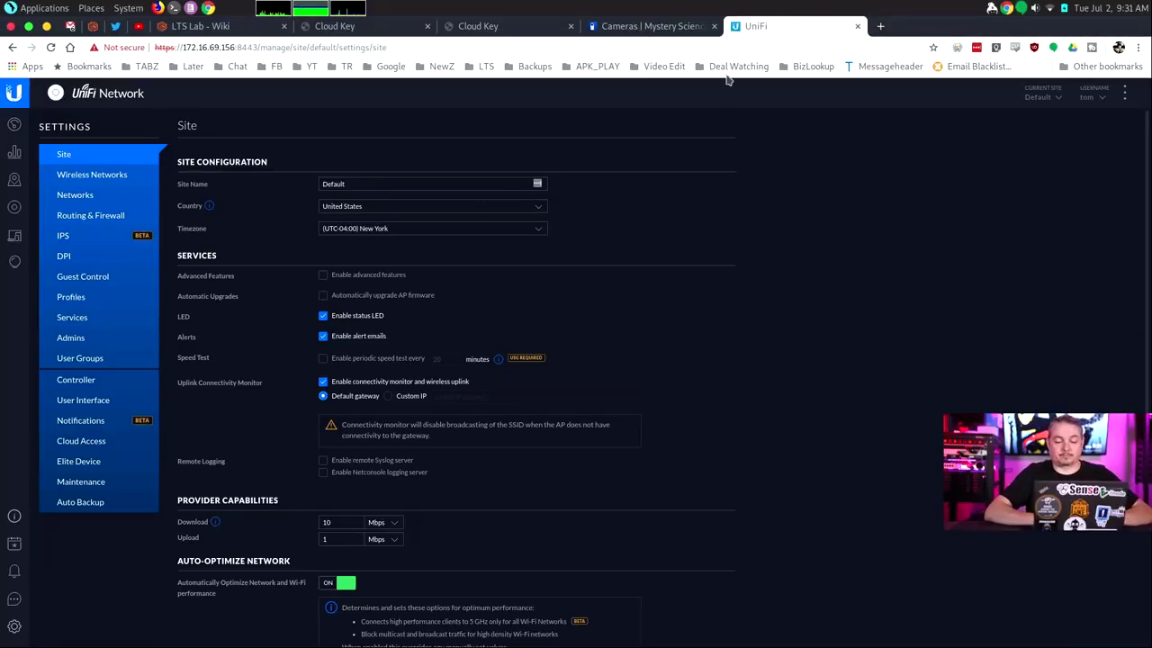
{"action": "left_click", "coordinate": [675, 26]}
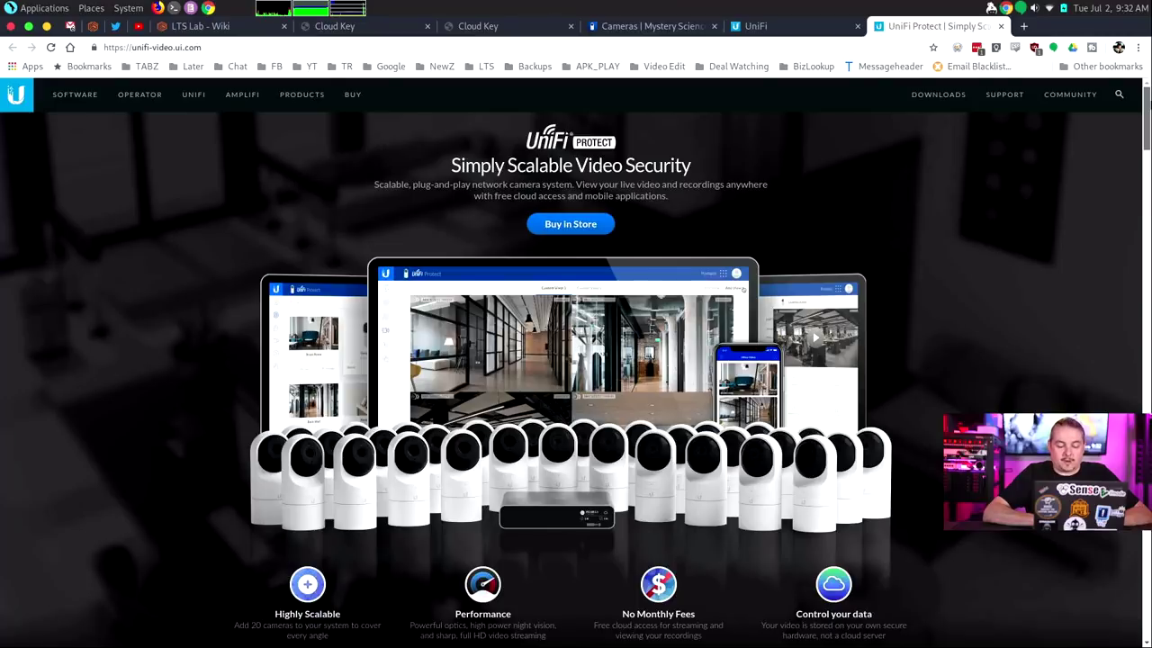
Read through the product page's camera lineup and Cloud Key Gen2 Plus details
{"action": "scroll", "coordinate": [1145, 142], "scroll_direction": "down", "scroll_amount": 3}
{"action": "left_click_drag", "start_coordinate": [1146, 142], "coordinate": [1145, 209]}
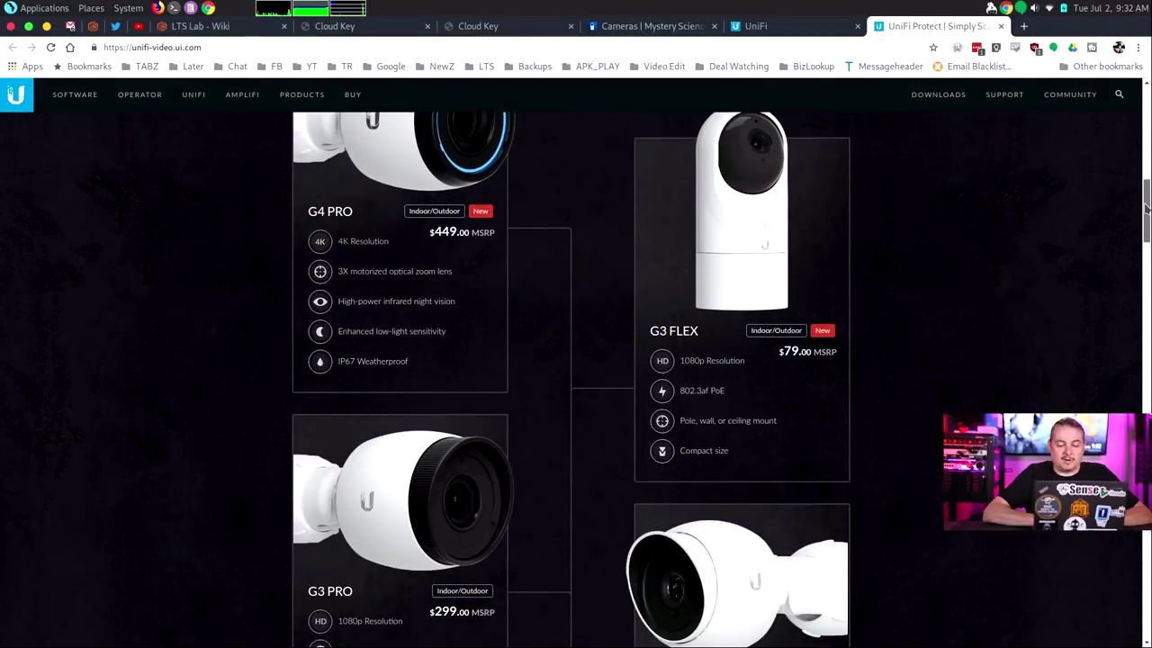
{"action": "left_click_drag", "start_coordinate": [1146, 209], "coordinate": [1138, 359]}
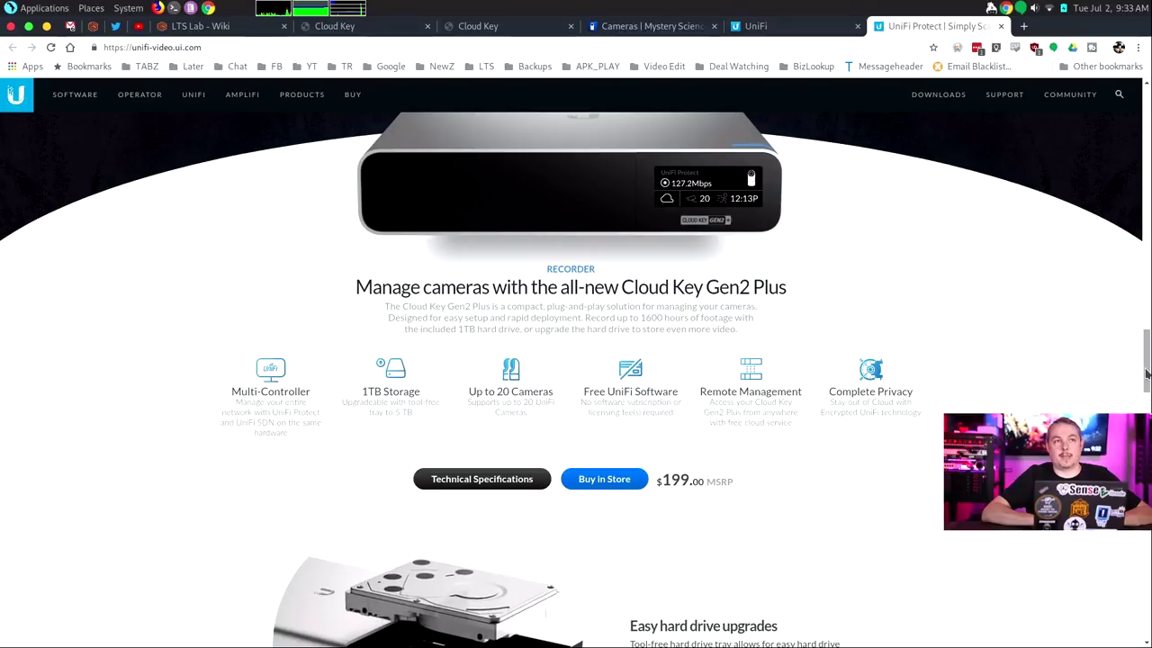
{"action": "left_click_drag", "start_coordinate": [1147, 373], "coordinate": [1145, 428]}
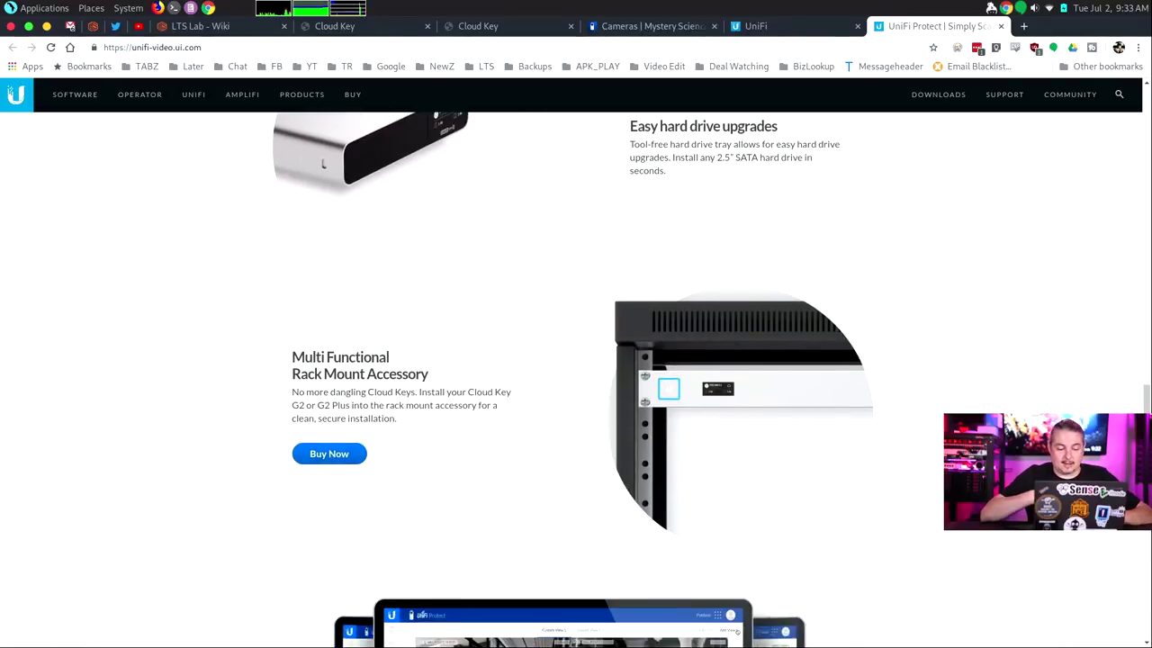
{"action": "scroll", "coordinate": [638, 469], "scroll_direction": "down", "scroll_amount": 1}
{"action": "scroll", "coordinate": [638, 470], "scroll_direction": "up", "scroll_amount": 3}
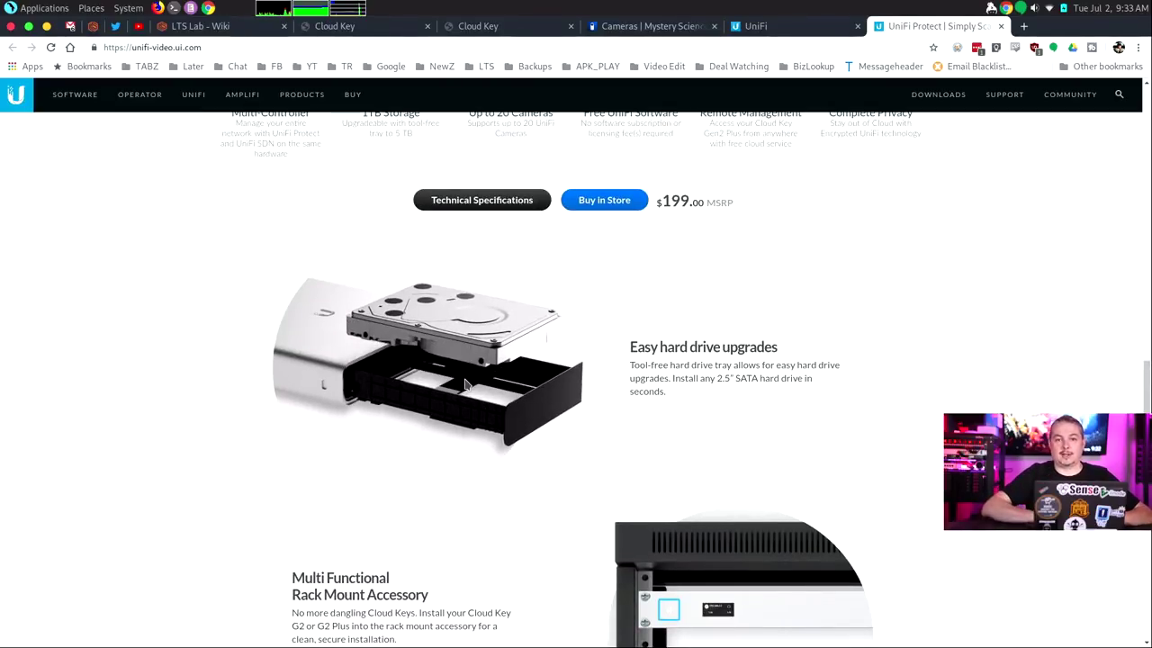
{"action": "scroll", "coordinate": [886, 342], "scroll_direction": "up", "scroll_amount": 2}
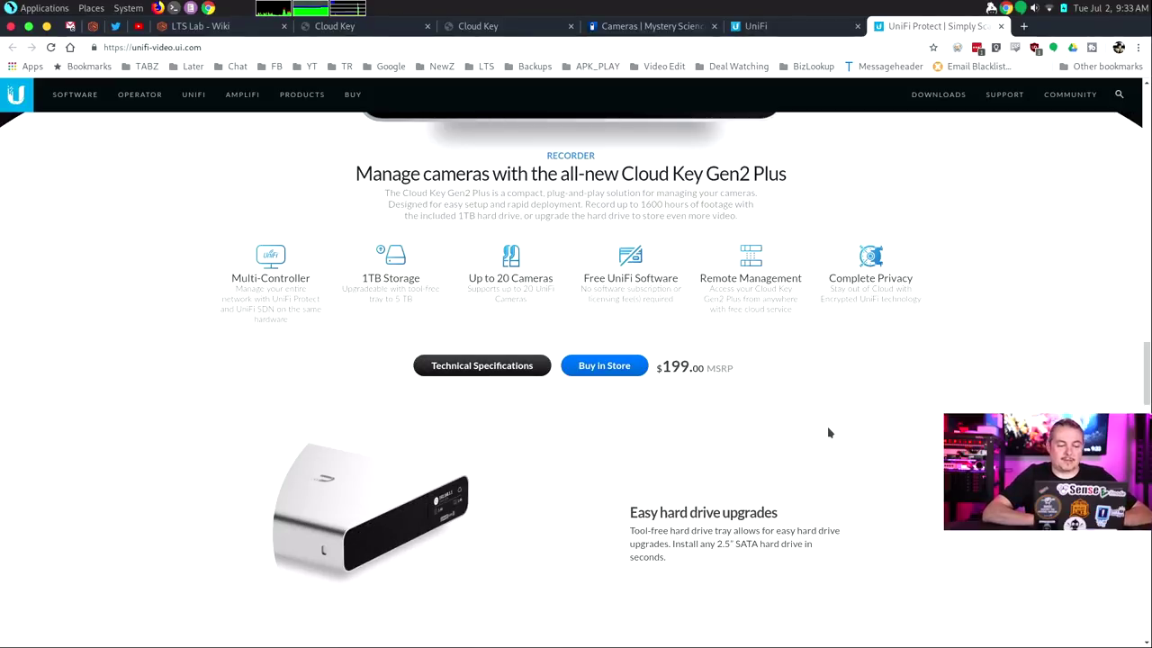
{"action": "scroll", "coordinate": [829, 433], "scroll_direction": "up", "scroll_amount": 1}
{"action": "scroll", "coordinate": [828, 433], "scroll_direction": "up", "scroll_amount": 2}
Return to UniFi Protect and open the live view of the G4 Pro camera
{"action": "scroll", "coordinate": [829, 433], "scroll_direction": "down", "scroll_amount": 10}
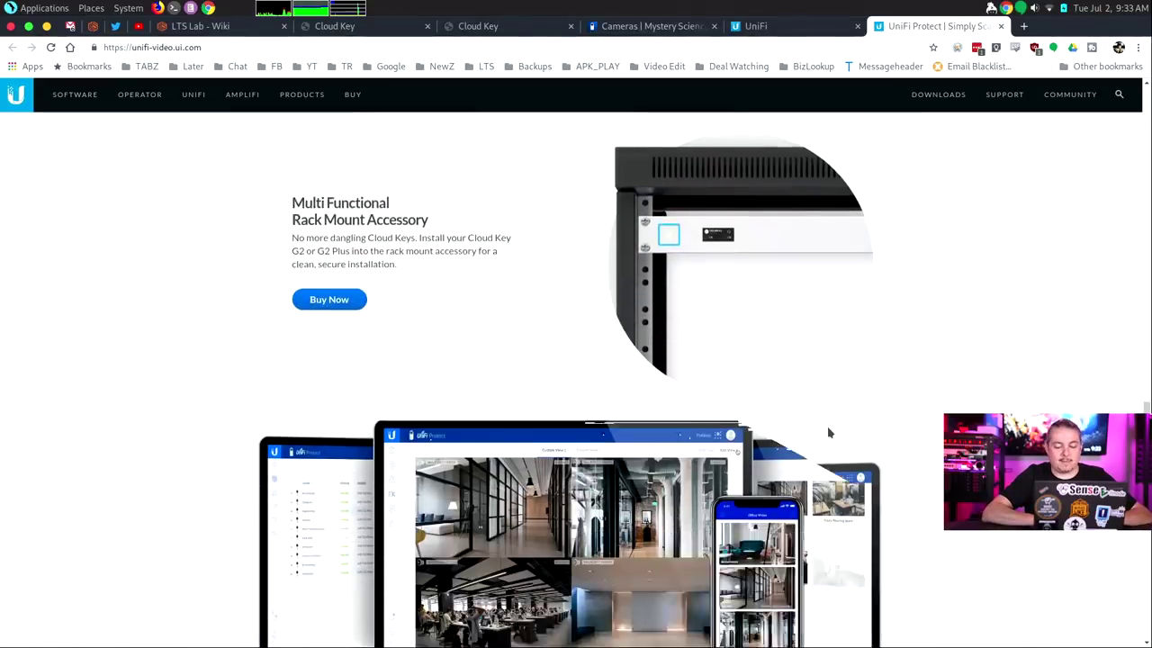
{"action": "scroll", "coordinate": [828, 433], "scroll_direction": "down", "scroll_amount": 7}
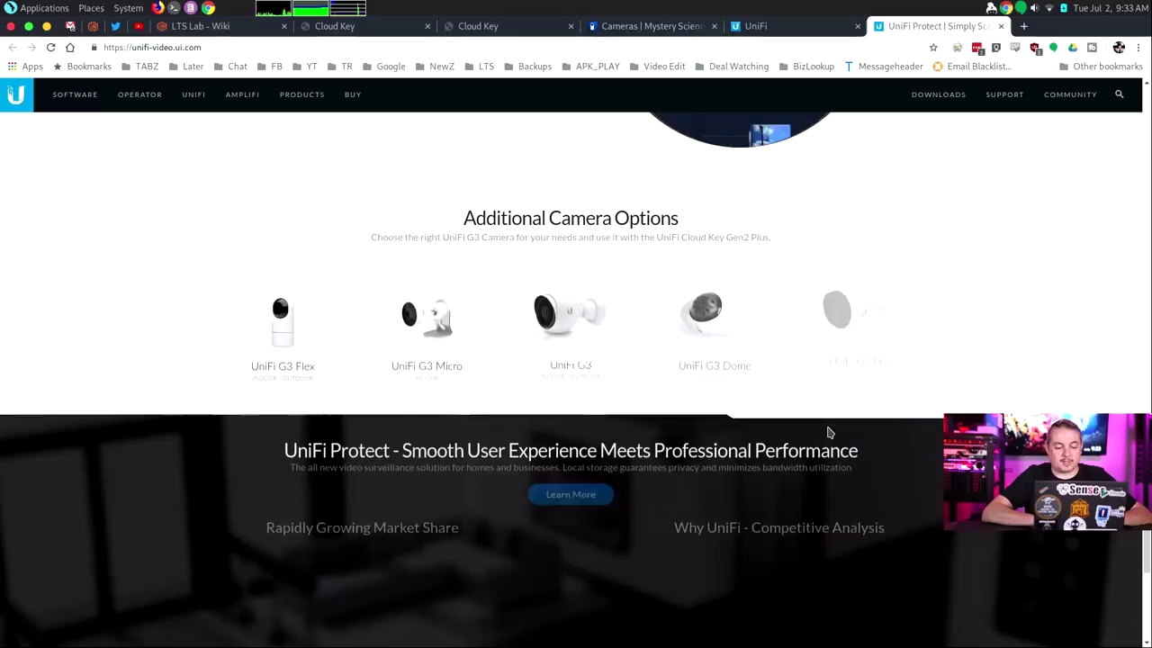
{"action": "scroll", "coordinate": [828, 433], "scroll_direction": "up", "scroll_amount": 12}
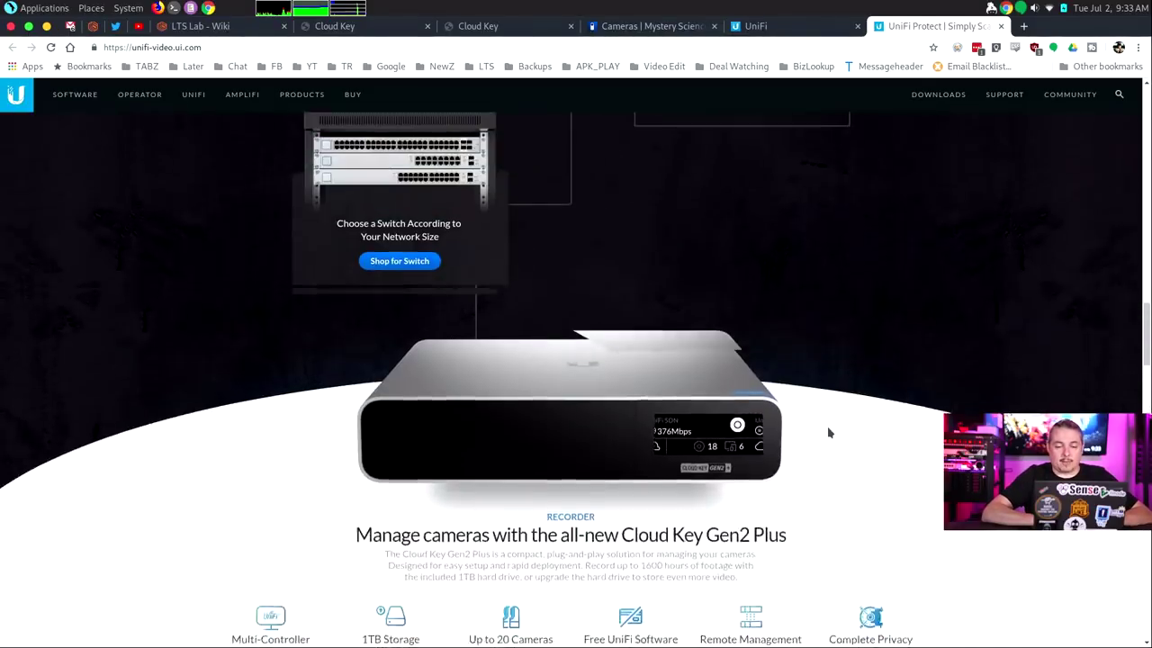
{"action": "scroll", "coordinate": [829, 433], "scroll_direction": "up", "scroll_amount": 2}
{"action": "left_click", "coordinate": [666, 26]}
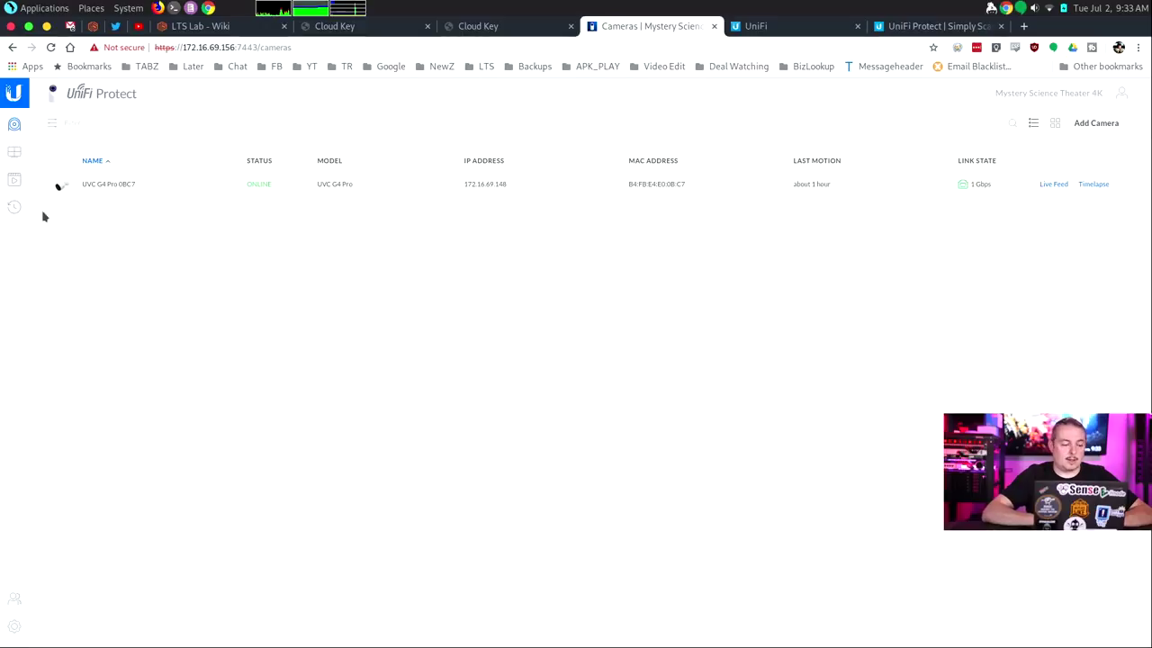
{"action": "left_click", "coordinate": [13, 153]}
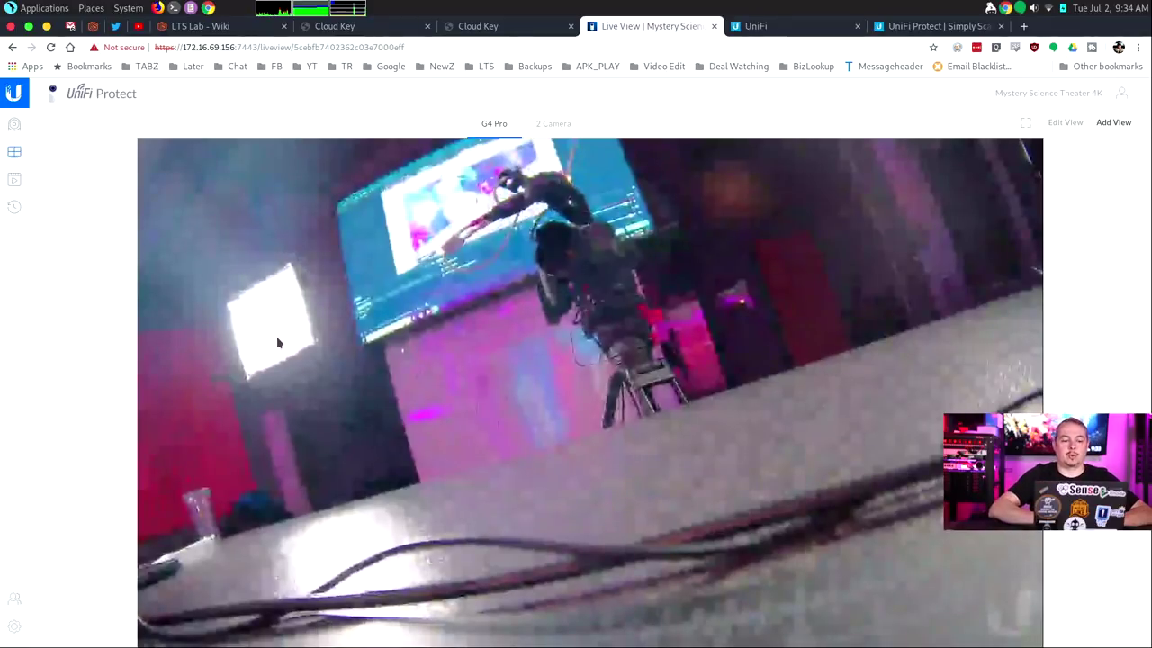
Open the UVC G4 Pro 0BC7 live feed with audio muted in 4K Ultra HD
{"action": "left_click", "coordinate": [13, 127]}
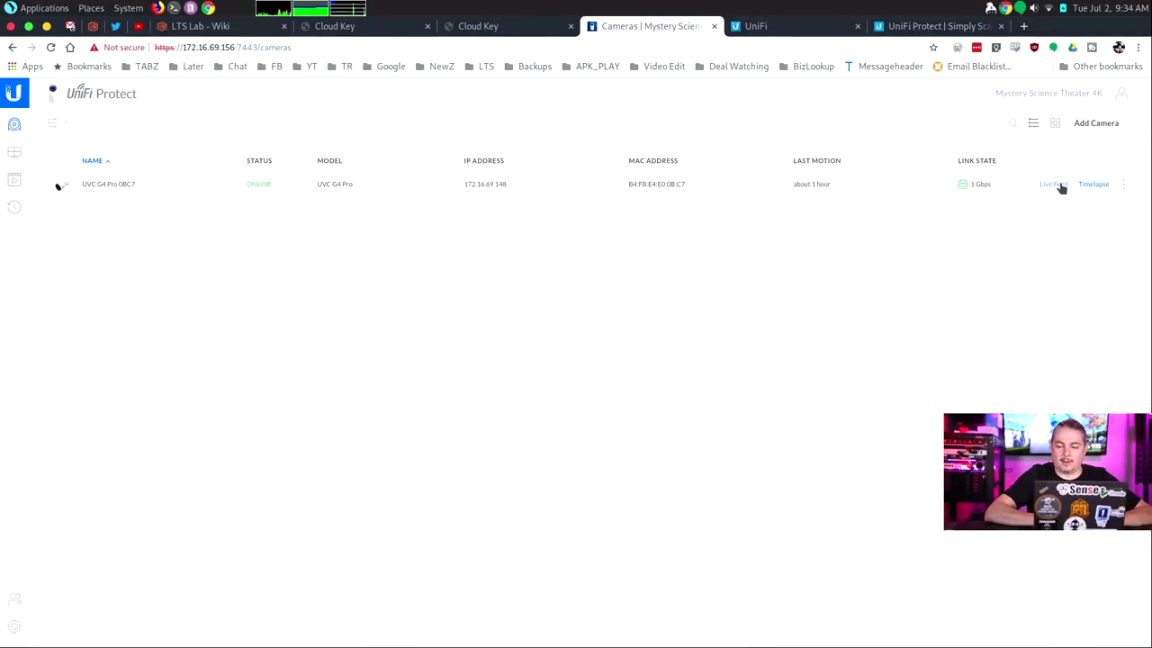
{"action": "left_click", "coordinate": [1058, 184]}
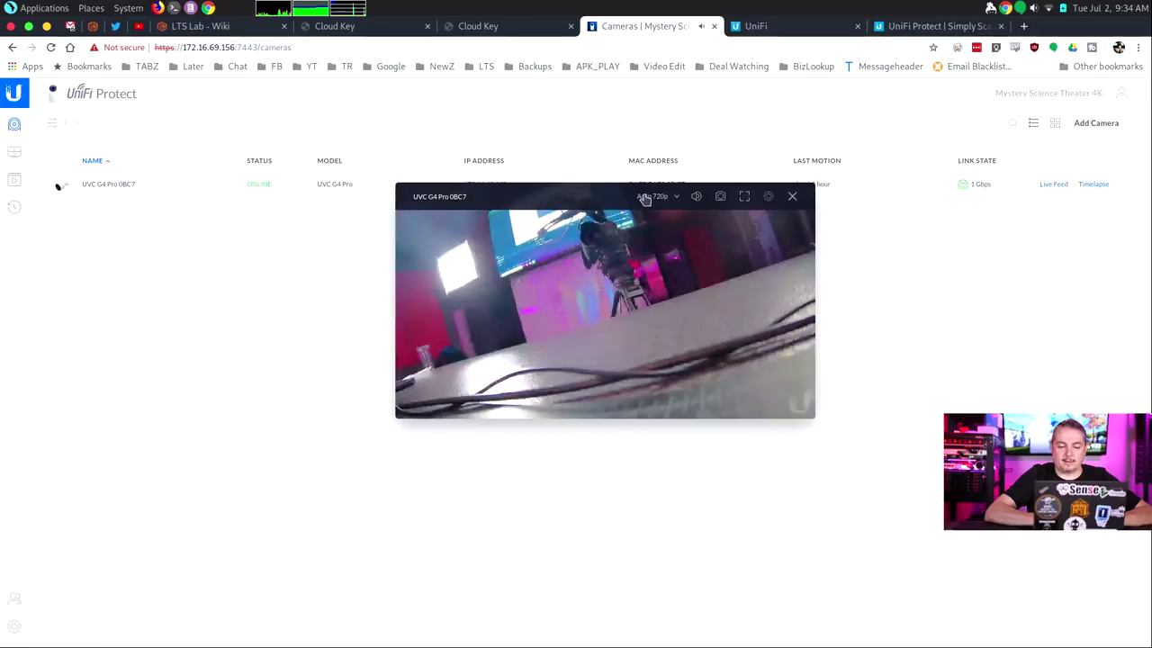
{"action": "left_click", "coordinate": [702, 199]}
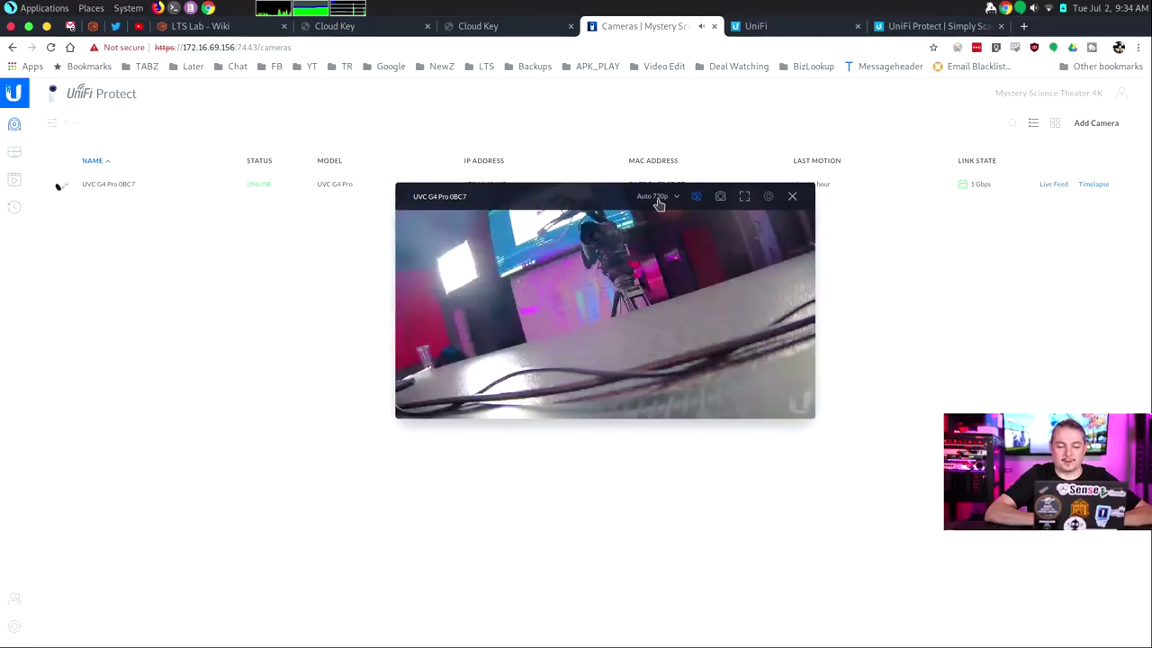
{"action": "left_click", "coordinate": [655, 197]}
{"action": "left_click", "coordinate": [660, 212]}
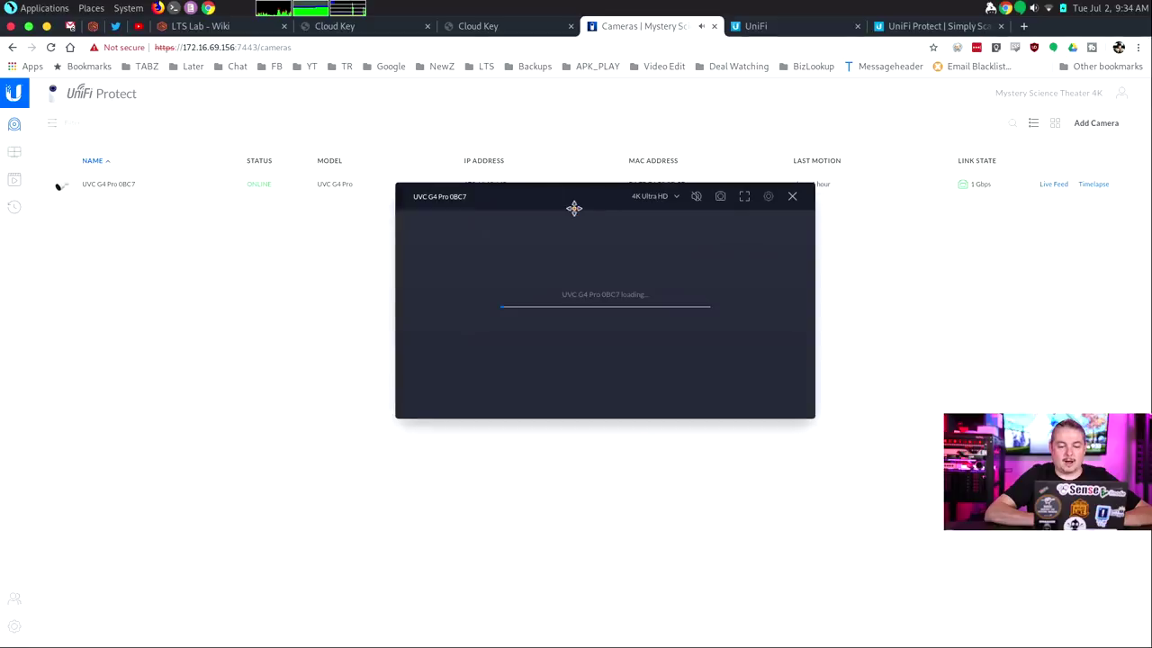
Move the live feed window left, enlarge it, then close it
{"action": "left_click_drag", "start_coordinate": [571, 196], "coordinate": [481, 187]}
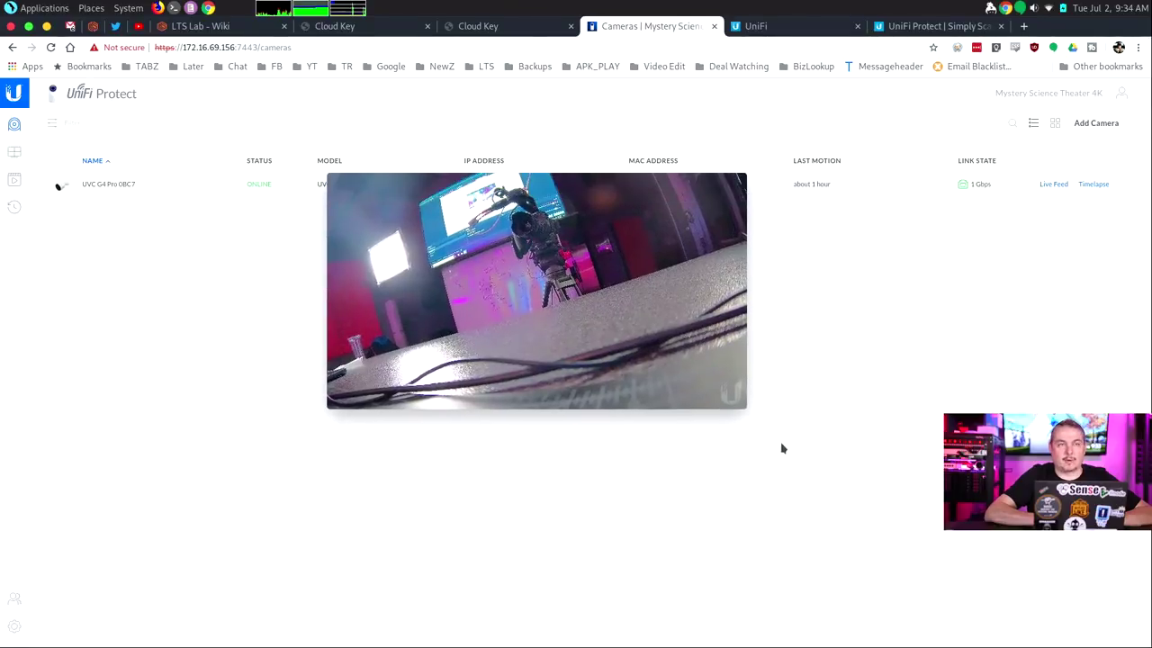
{"action": "left_click_drag", "start_coordinate": [747, 408], "coordinate": [1035, 572]}
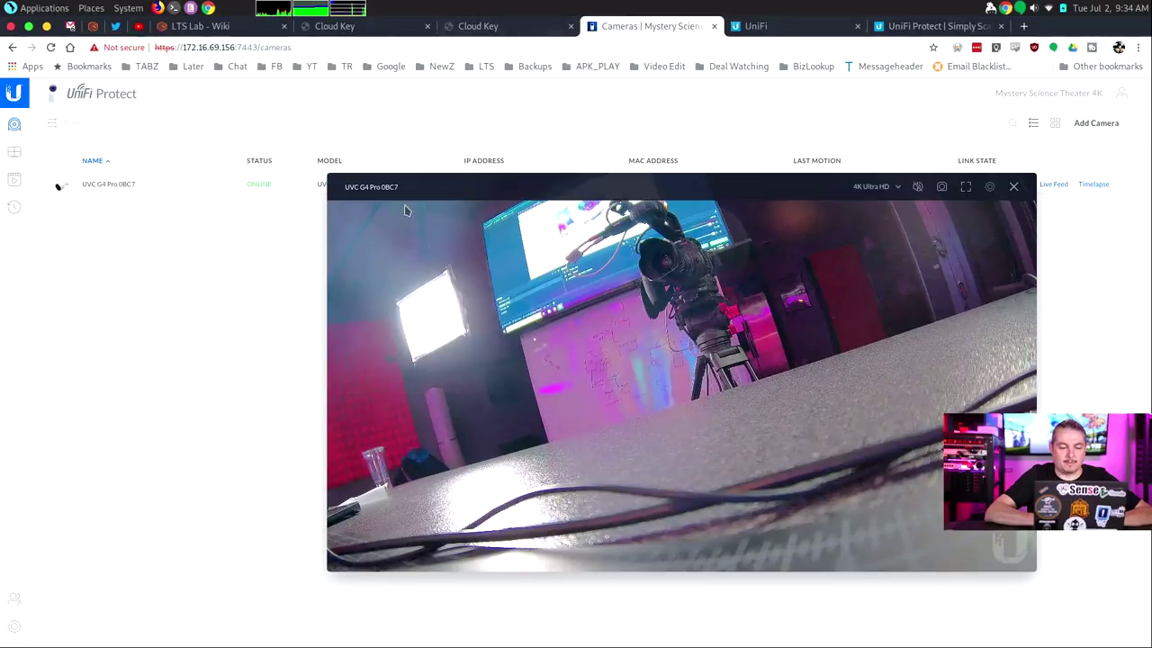
{"action": "left_click", "coordinate": [1015, 186]}
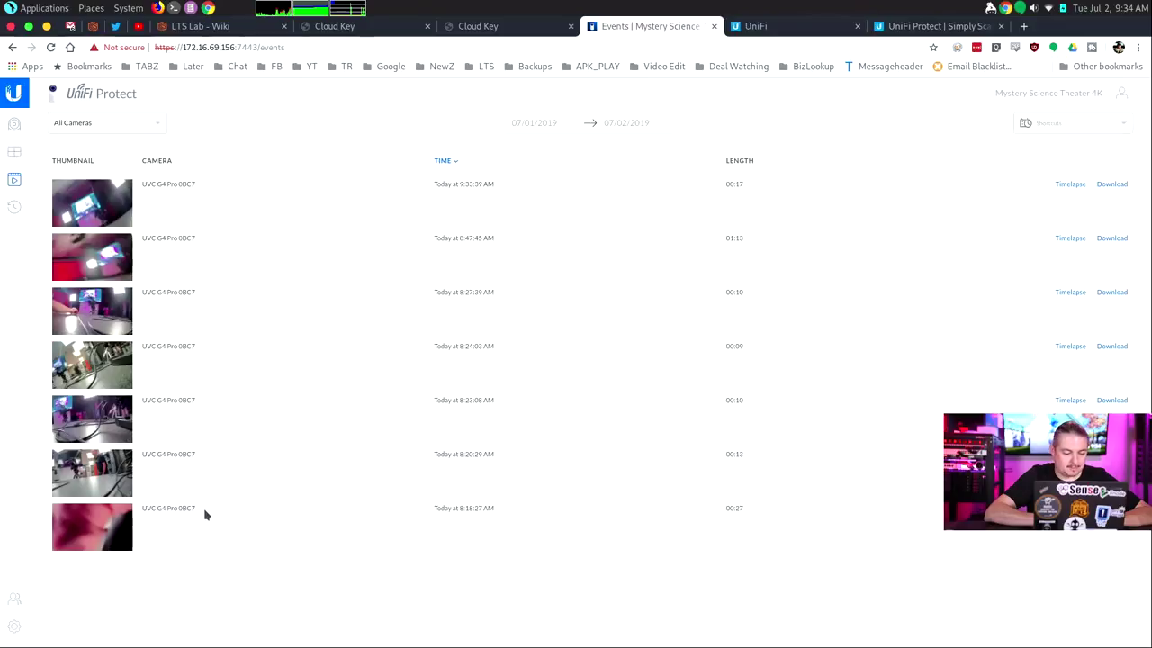
Play the 8:20:29 AM motion event, pause it, view it full screen, then close the player
{"action": "left_click", "coordinate": [302, 491]}
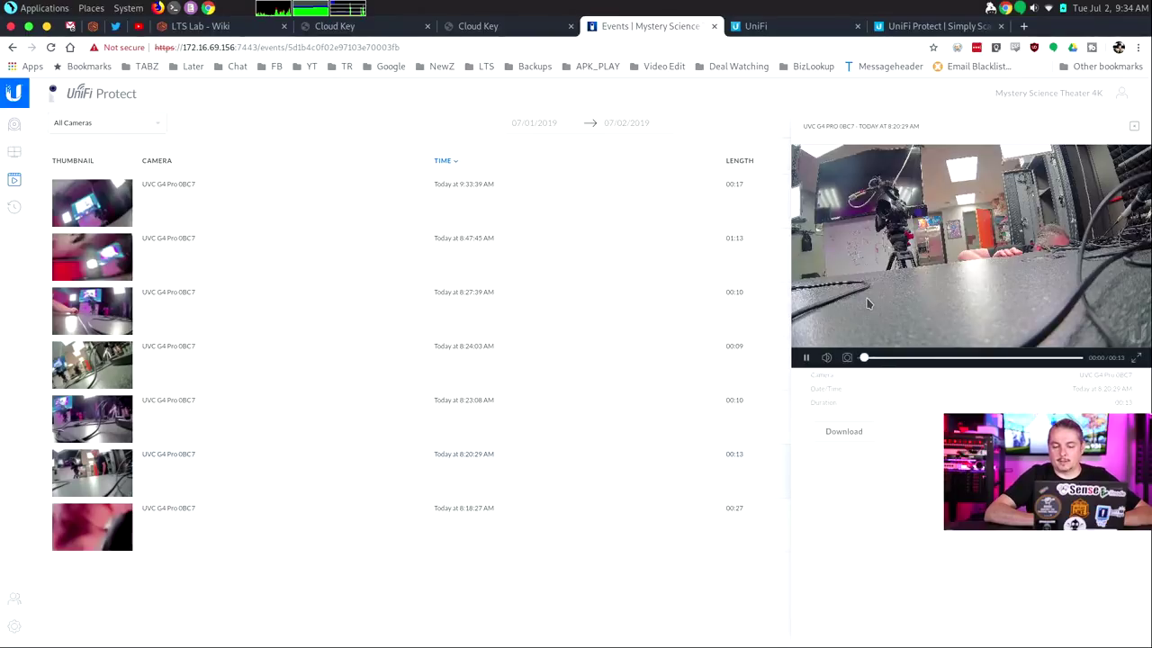
{"action": "left_click", "coordinate": [807, 359]}
{"action": "key", "text": "XF86AudioLowerVolume"}
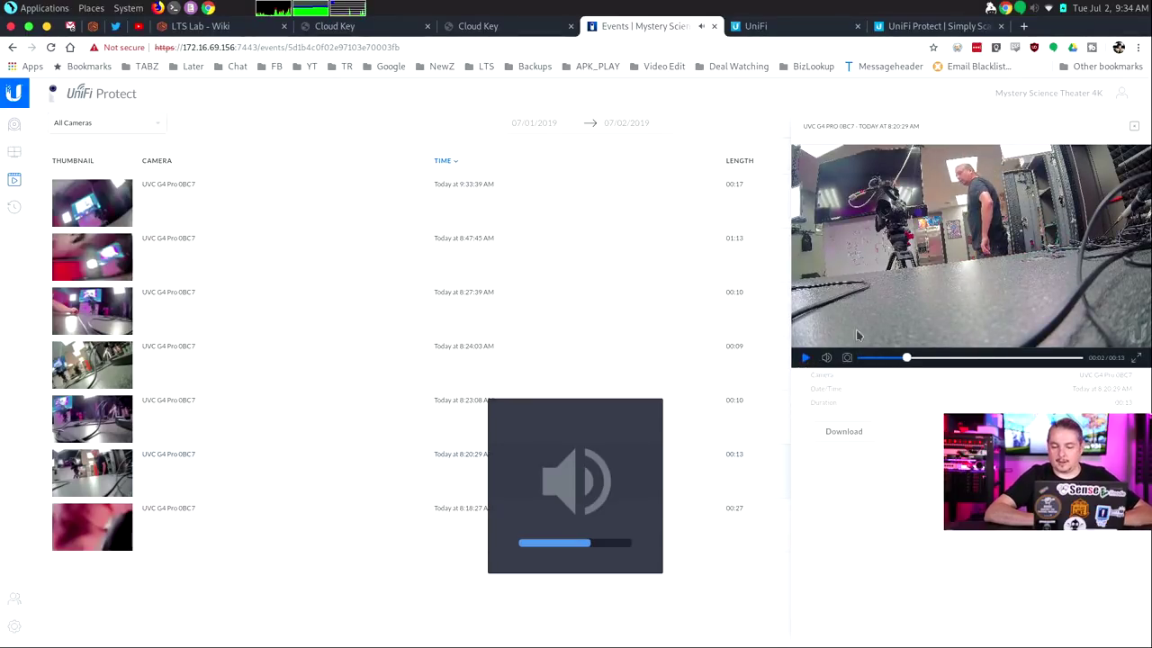
{"action": "left_click", "coordinate": [1135, 358]}
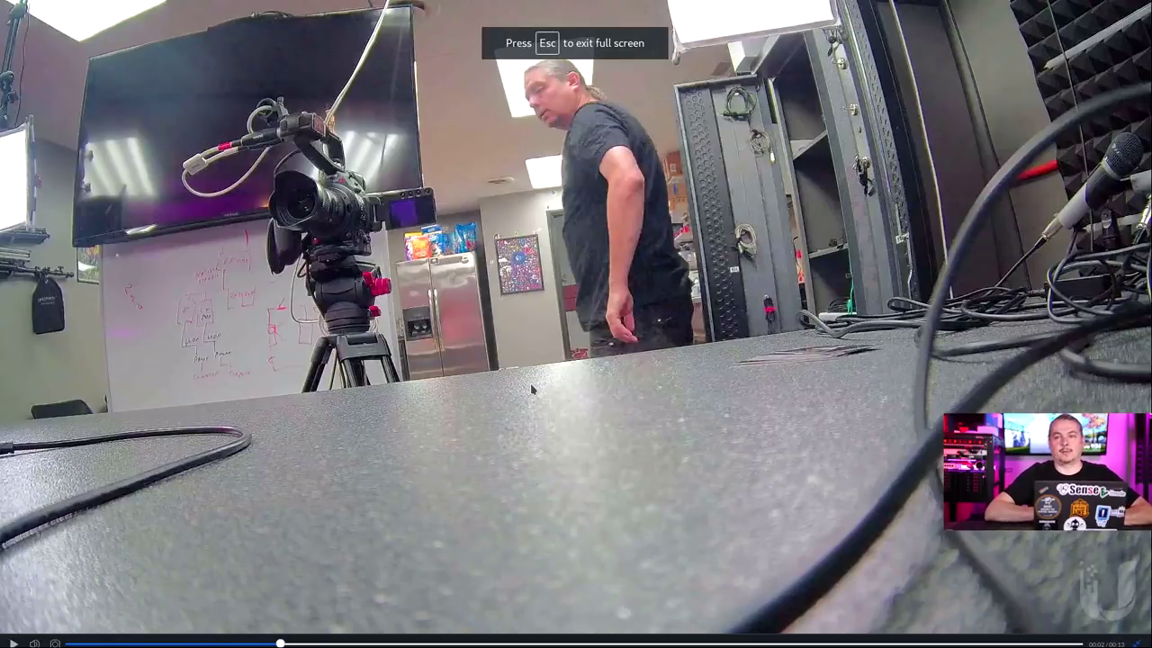
{"action": "key", "text": "Escape"}
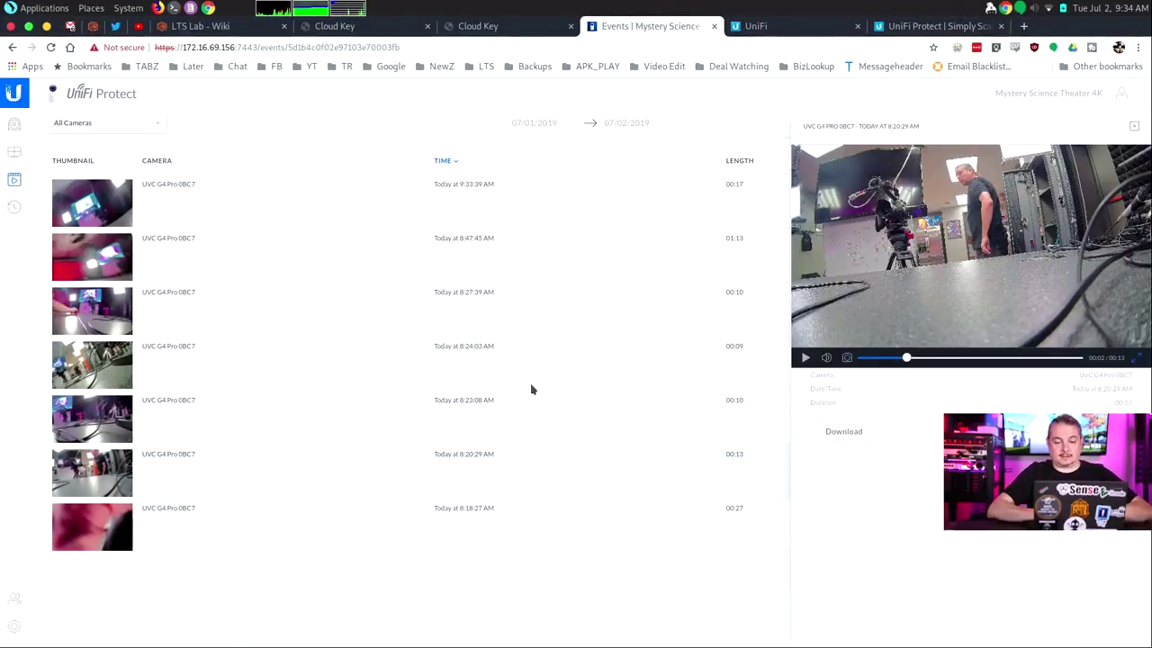
{"action": "left_click", "coordinate": [1134, 127]}
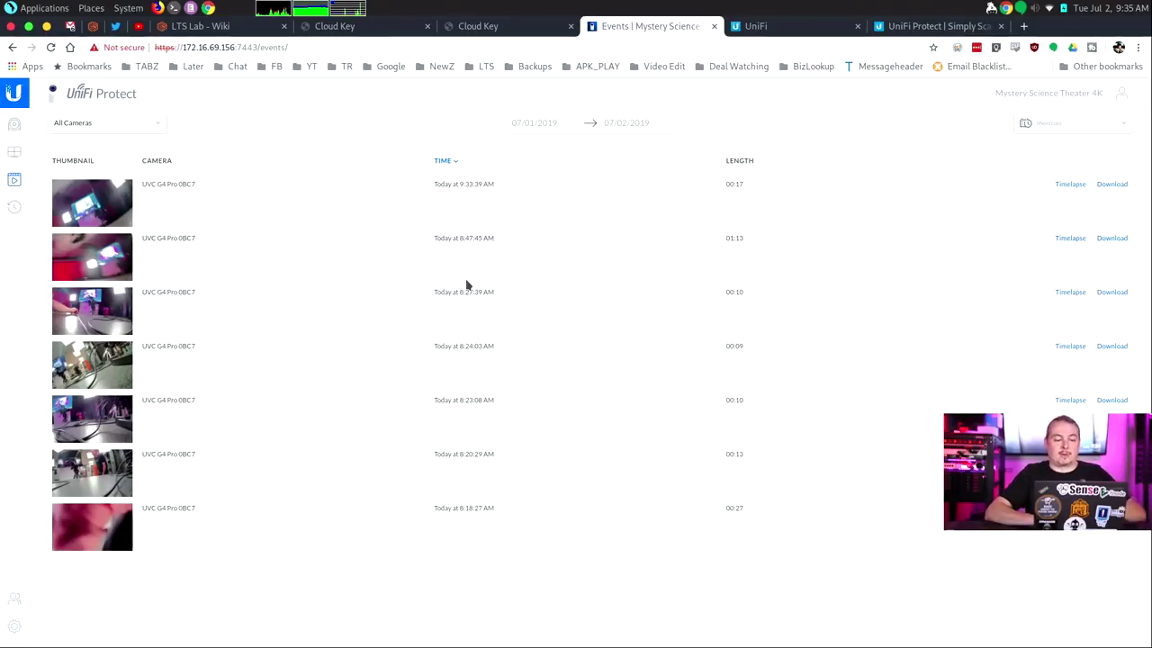
Play the 8:27:39 AM motion event, close its player, and show the Cameras list
{"action": "left_click", "coordinate": [106, 319]}
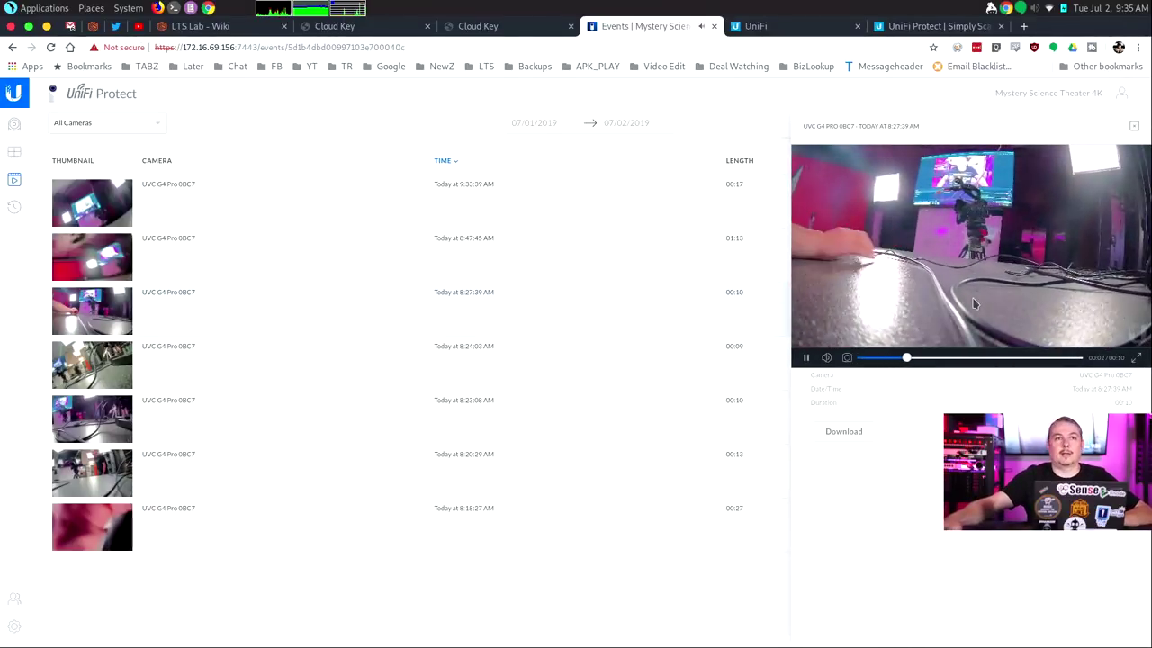
{"action": "left_click", "coordinate": [1134, 126]}
{"action": "left_click", "coordinate": [14, 125]}
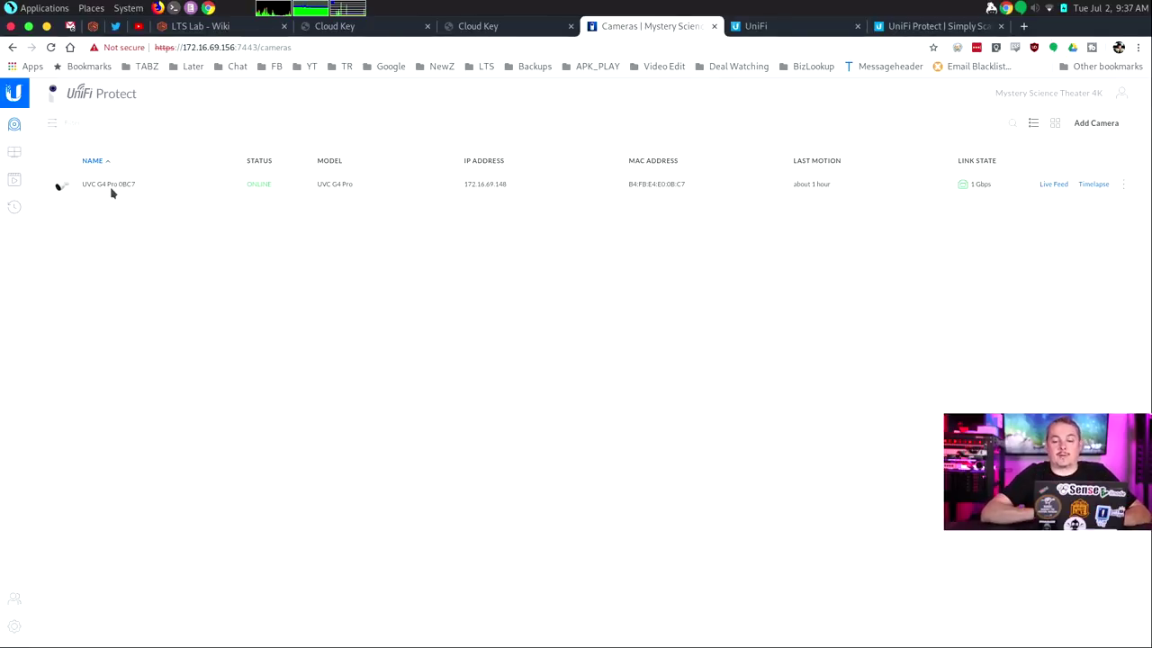
Adopt the newly discovered camera with the name 'G3 Cam'
{"action": "left_click", "coordinate": [1110, 128]}
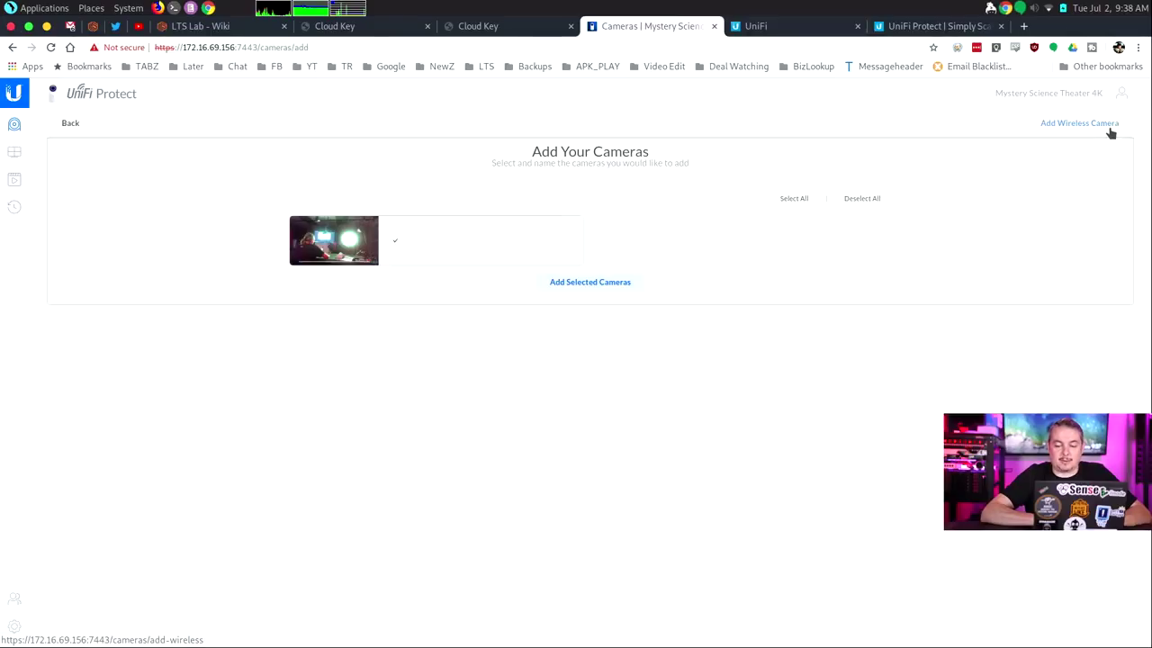
{"action": "left_click", "coordinate": [491, 238]}
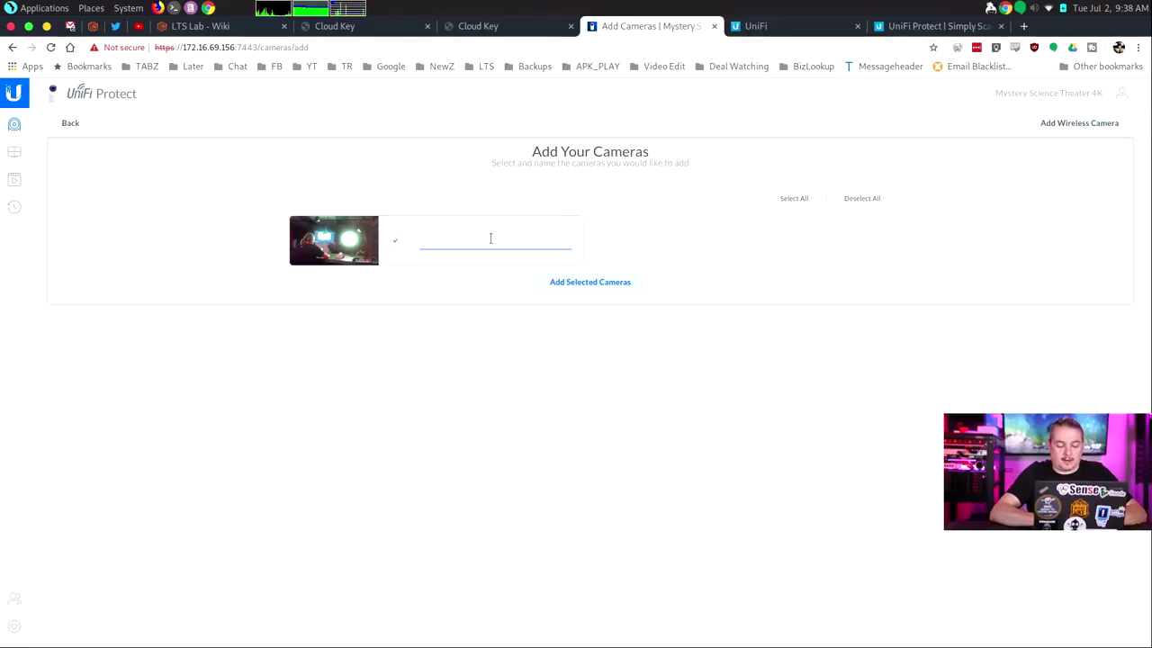
{"action": "type", "text": "G3 Camera"}
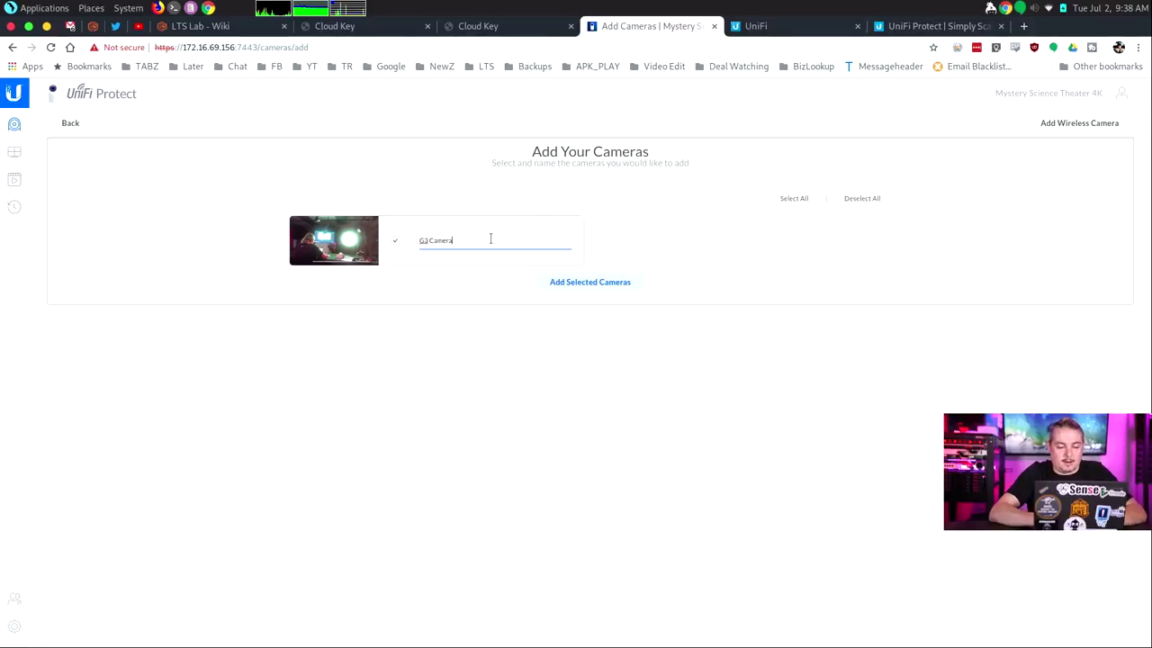
{"action": "left_click", "coordinate": [590, 286]}
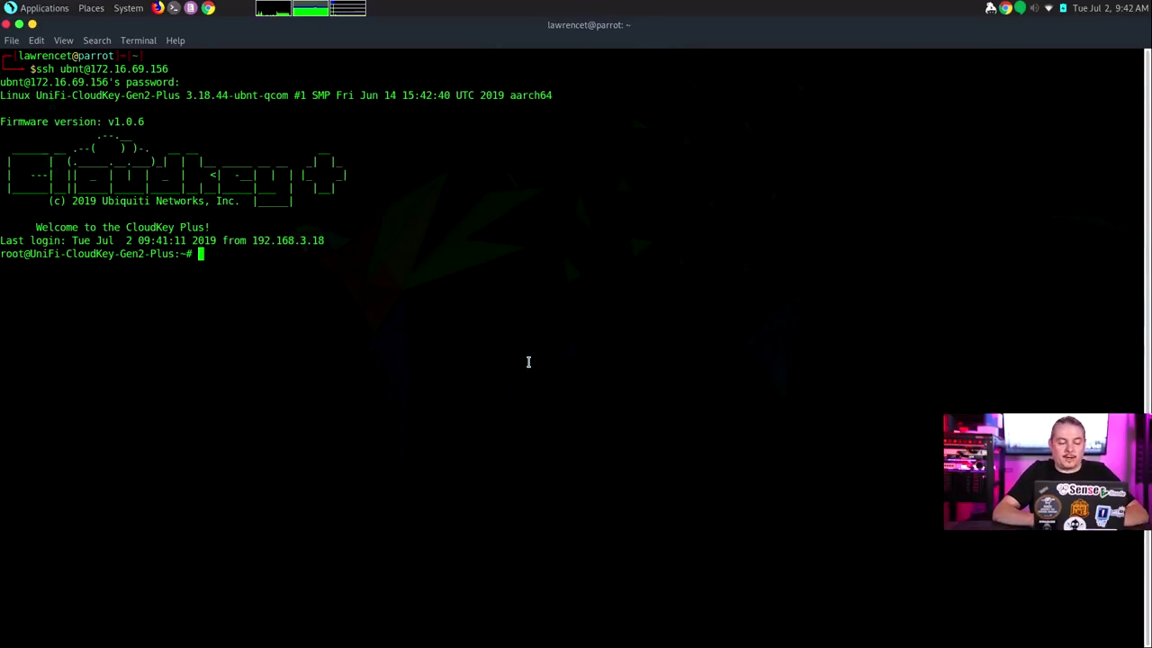
Show the Cloud Key's CPU details and disk usage with cat /proc/cpuinfo and df -h
{"action": "type", "text": "cat /proc/cpuinfo"}
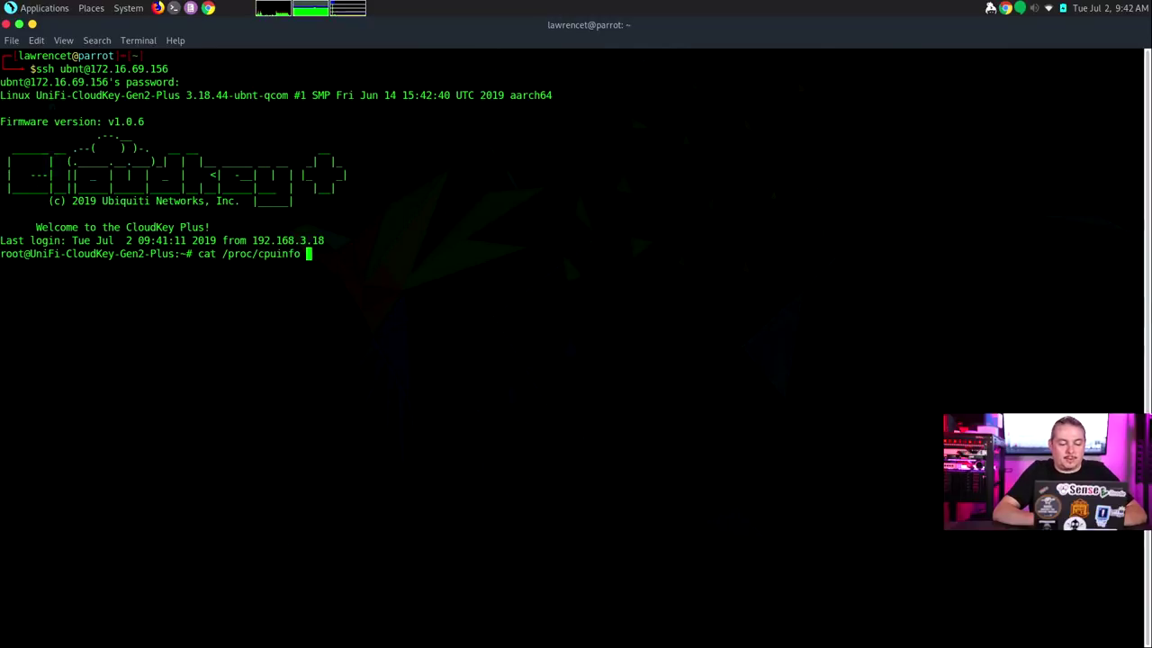
{"action": "key", "text": "Return"}
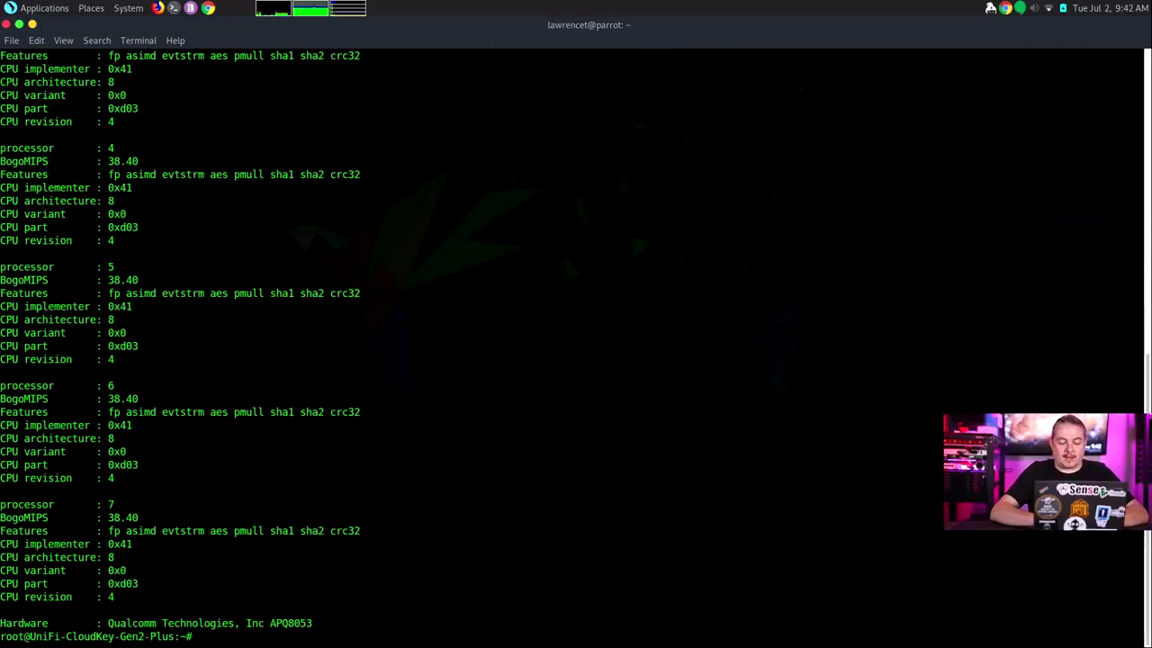
{"action": "type", "text": "df -h"}
{"action": "key", "text": "Return"}
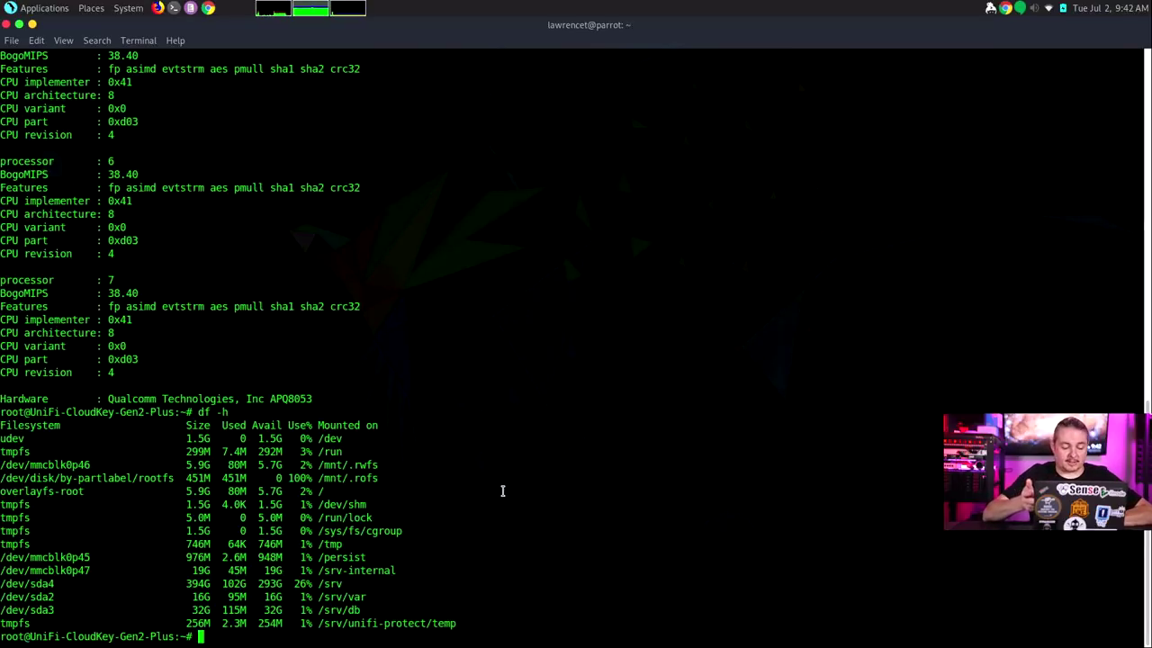
Refresh the package lists with apt-get update, then recall and trim that command
{"action": "type", "text": "apt-get update"}
{"action": "key", "text": "Return"}
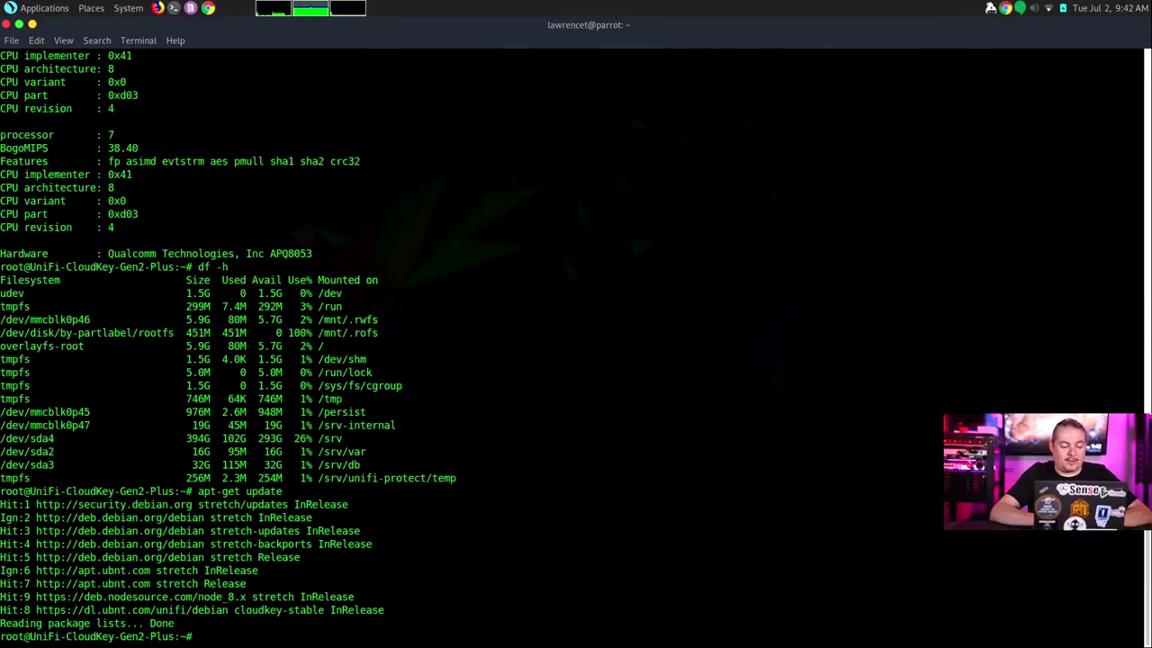
{"action": "key", "text": "Up"}
{"action": "key", "text": "BackSpace"}
{"action": "key", "text": "BackSpace"}
{"action": "key", "text": "BackSpace"}
{"action": "key", "text": "BackSpace"}
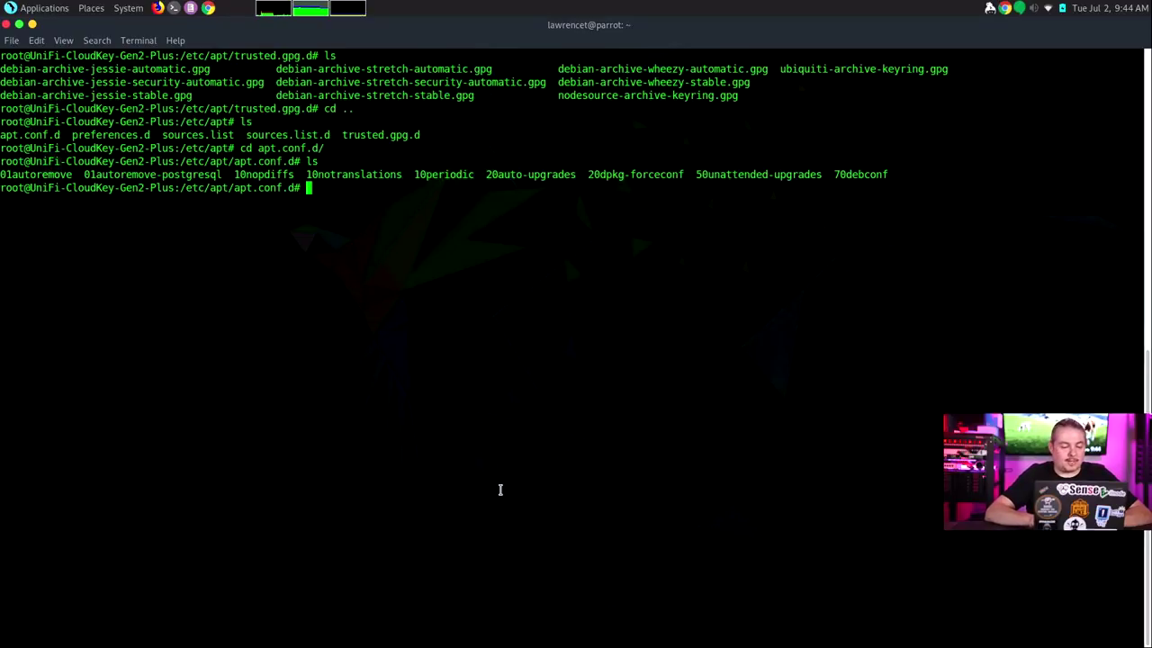
Move up to /etc/apt and print sources.list, showing its four Debian stretch repository lines
{"action": "type", "text": "cd .."}
{"action": "key", "text": "Return"}
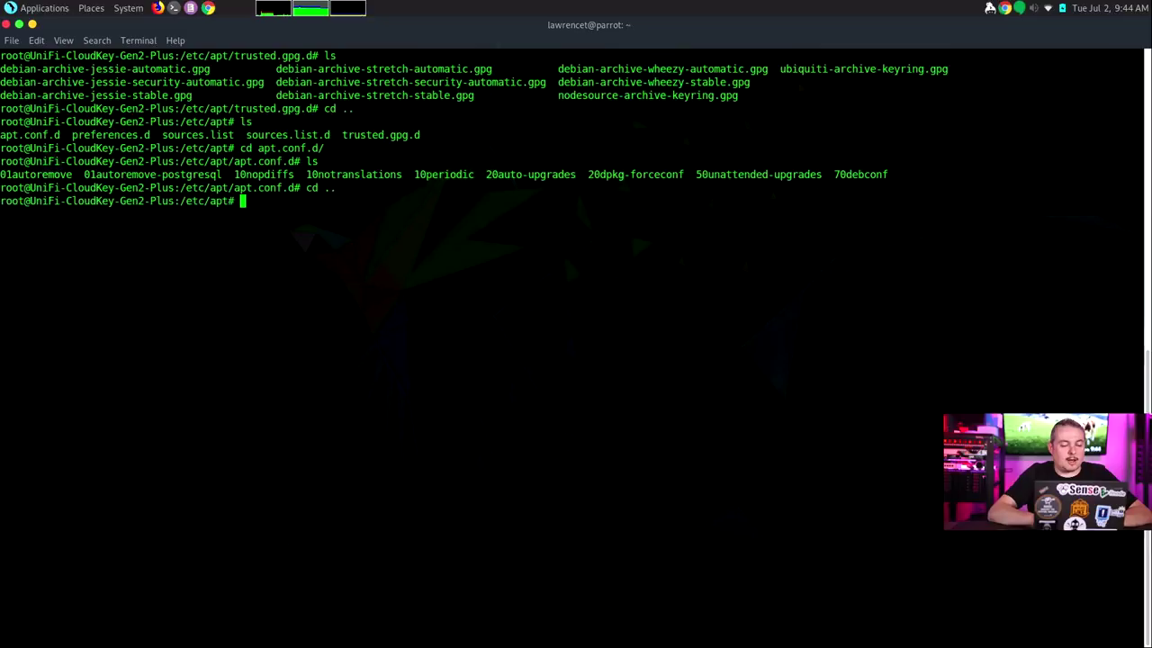
{"action": "type", "text": "cat "}
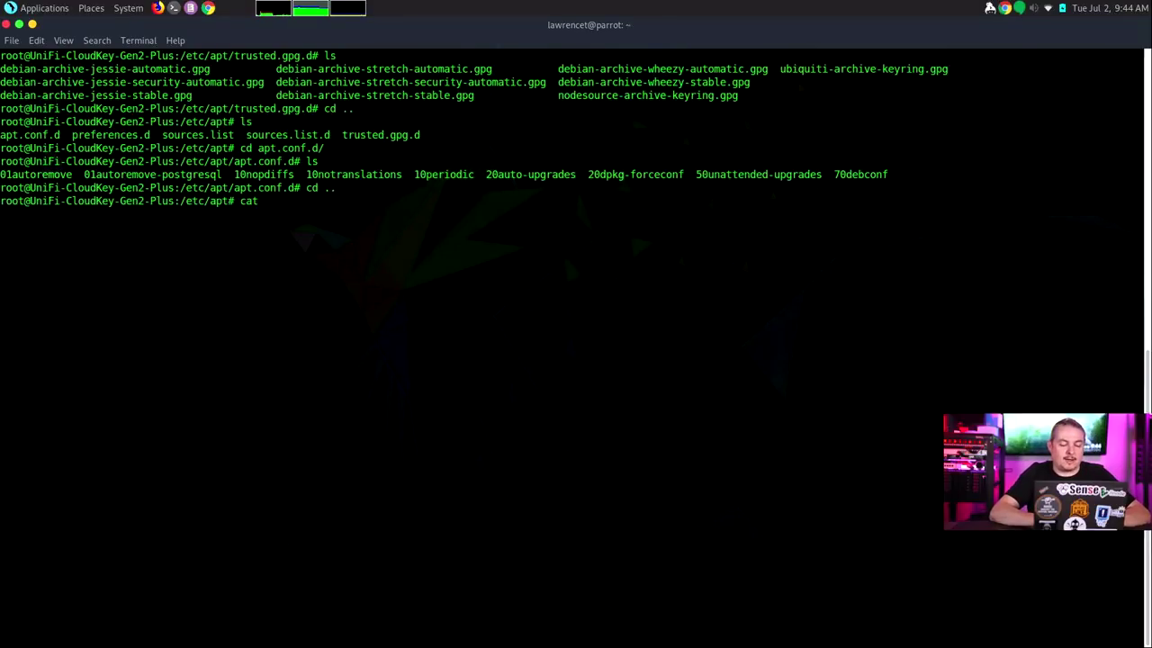
{"action": "type", "text": "s"}
{"action": "key", "text": "BackSpace"}
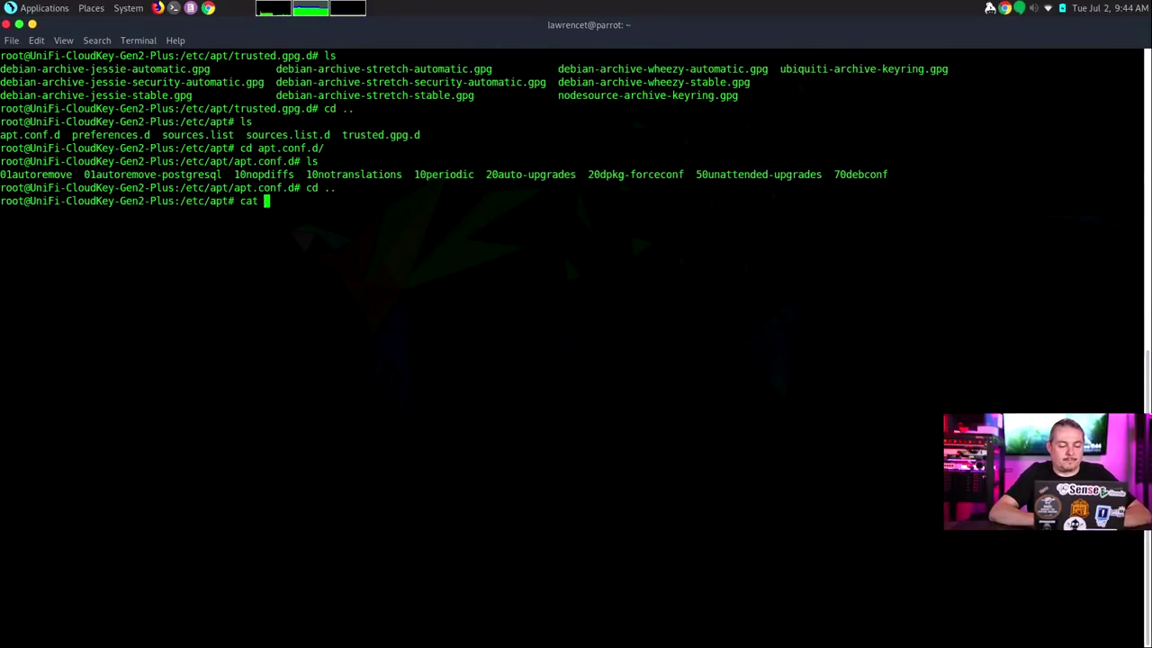
{"action": "type", "text": "s"}
{"action": "key", "text": "Tab"}
{"action": "key", "text": "Return"}
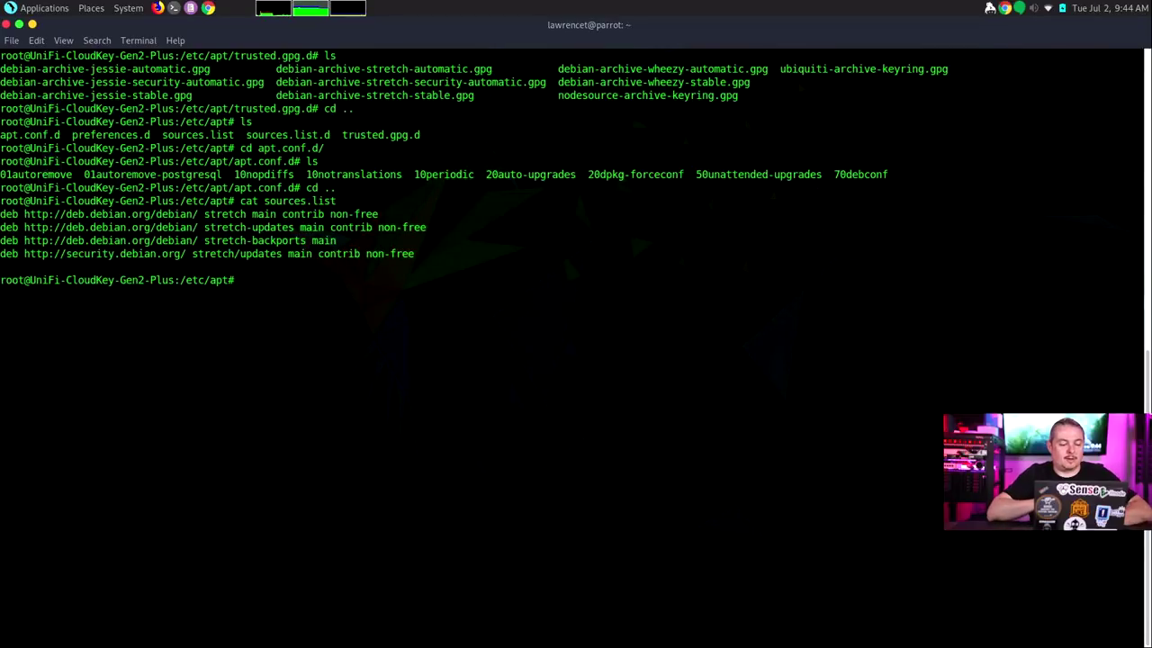